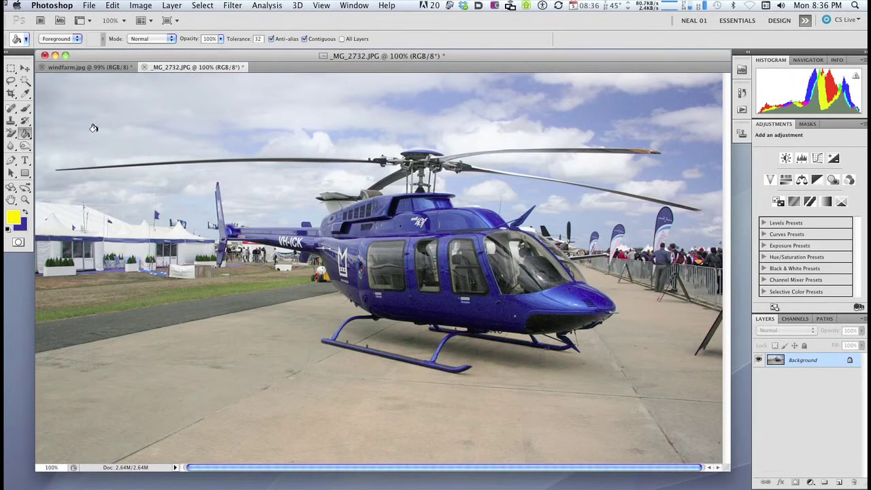
Draw a rough freehand Lasso selection around the whole helicopter, including its rotor blades, tail and landing skids.
click(12, 82)
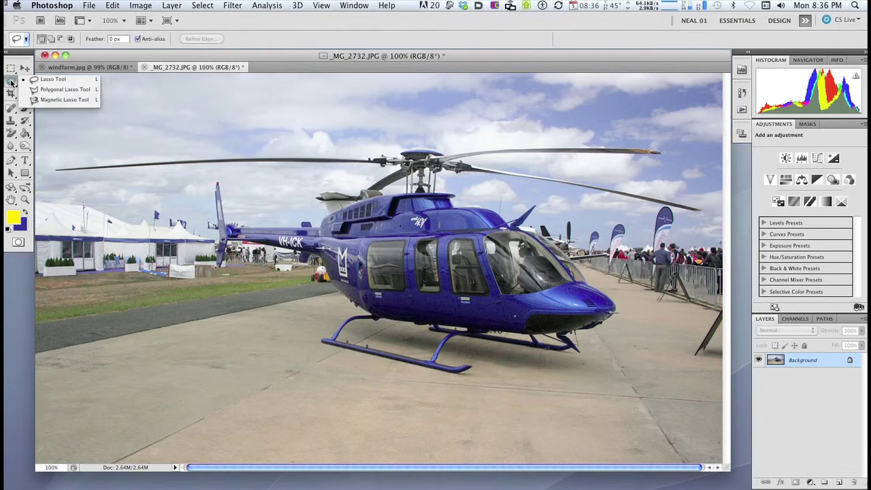
click(45, 80)
mouse_move(68, 146)
mouse_down()
mouse_move(151, 152)
mouse_move(581, 121)
mouse_move(654, 128)
mouse_move(686, 147)
mouse_move(714, 196)
mouse_move(713, 225)
mouse_move(622, 211)
mouse_move(593, 218)
mouse_move(591, 234)
mouse_move(645, 324)
mouse_move(613, 366)
mouse_move(575, 387)
mouse_move(456, 401)
mouse_move(289, 364)
mouse_move(278, 330)
mouse_move(289, 313)
mouse_move(280, 277)
mouse_move(207, 283)
mouse_move(185, 209)
mouse_move(159, 187)
mouse_move(95, 205)
mouse_move(60, 199)
mouse_move(41, 175)
mouse_move(73, 143)
mouse_up()
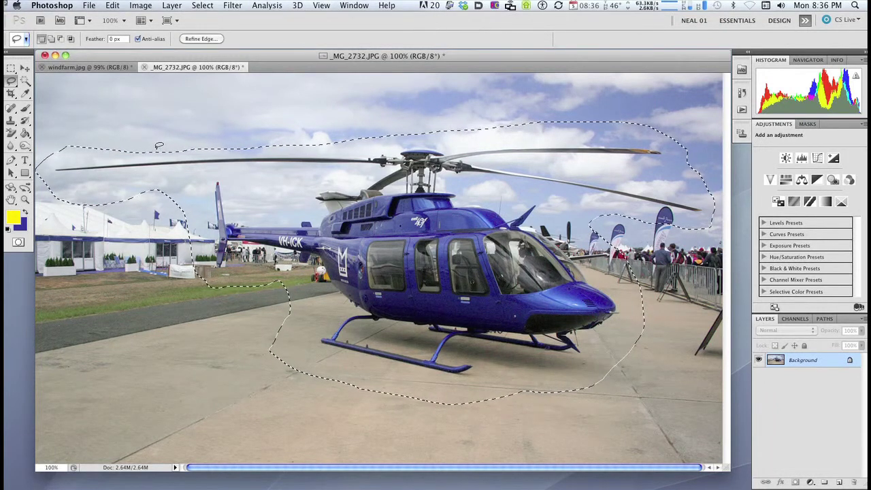
click(193, 5)
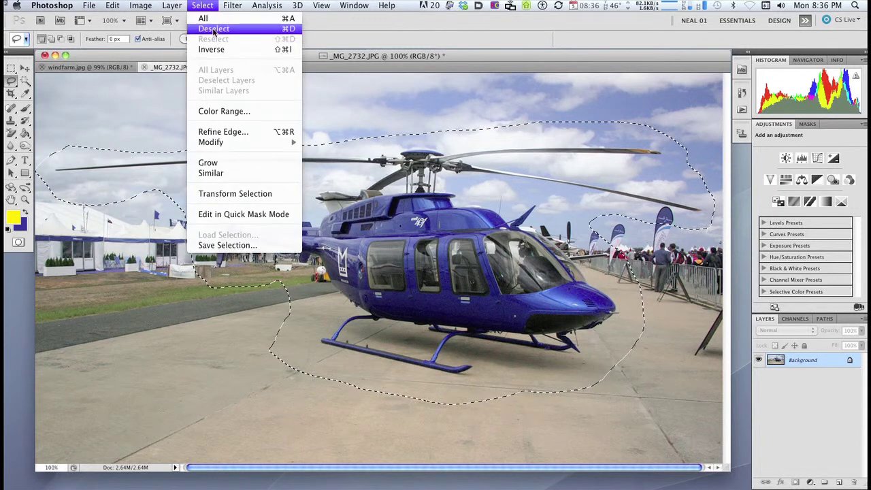
click(202, 5)
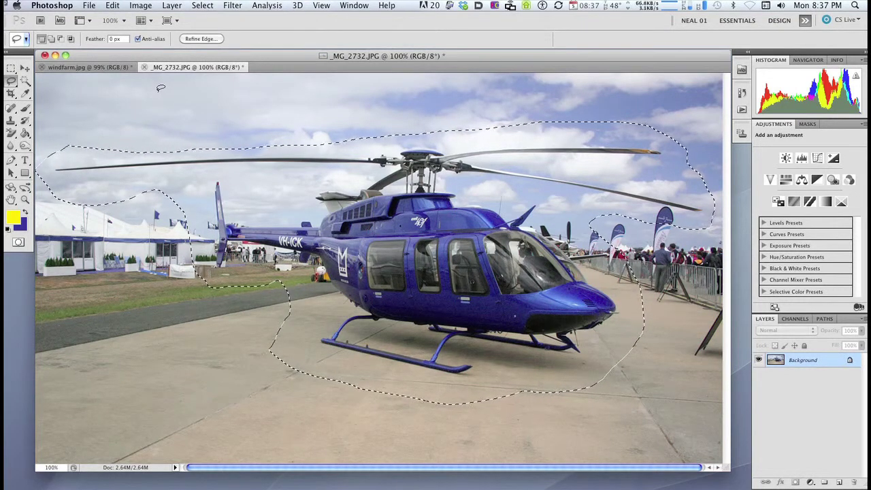
Preview the selection as a Quick Mask and change the mask overlay colour to yellow (ffee00), keeping the opacity at 50%.
key(q)
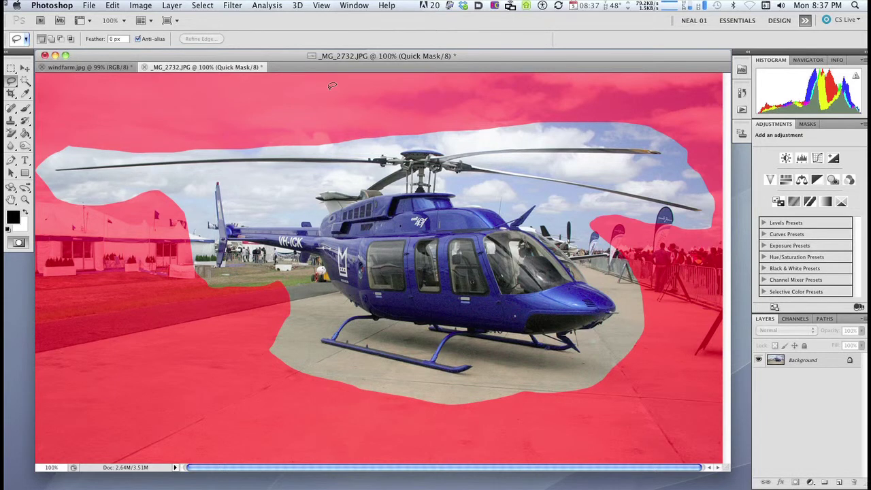
double_click(19, 244)
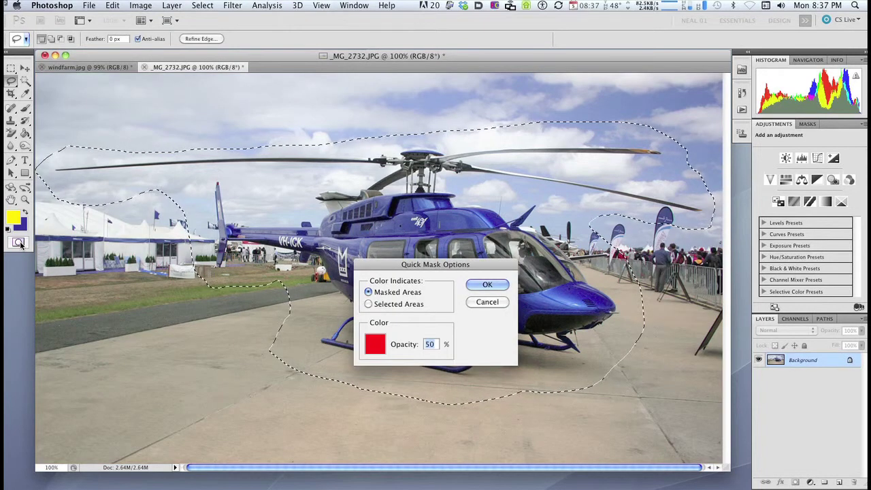
click(375, 343)
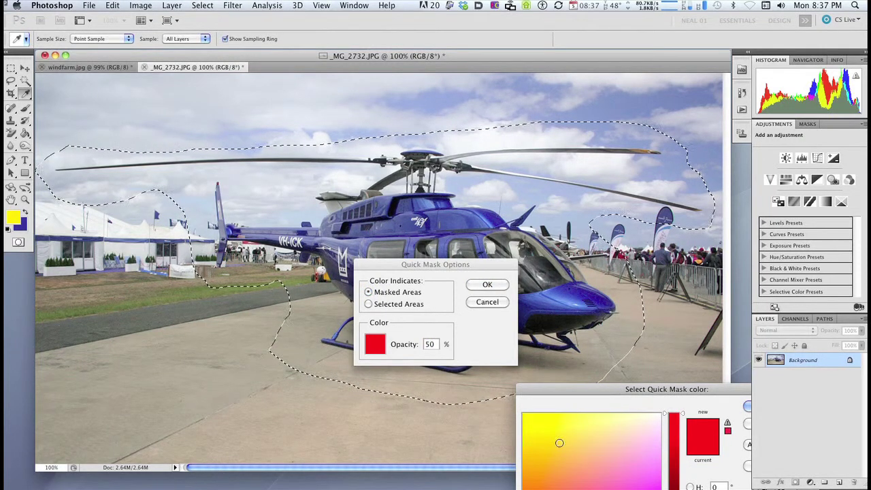
click(539, 433)
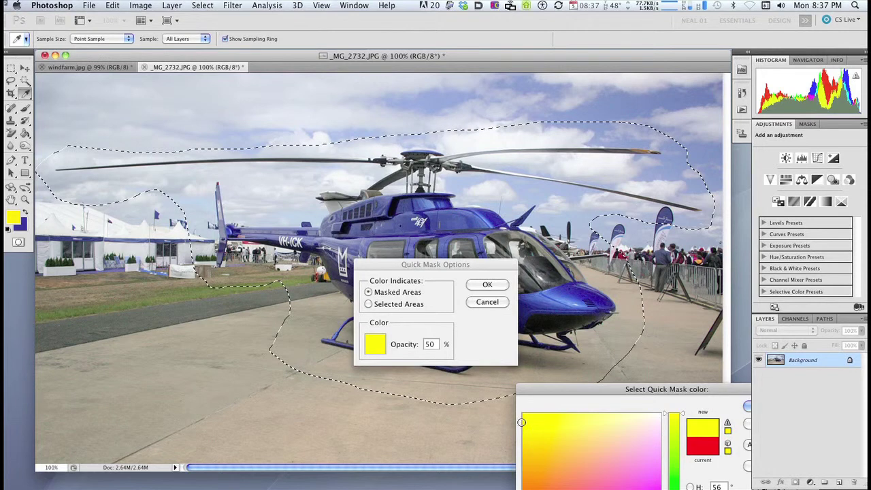
drag(678, 390, 585, 71)
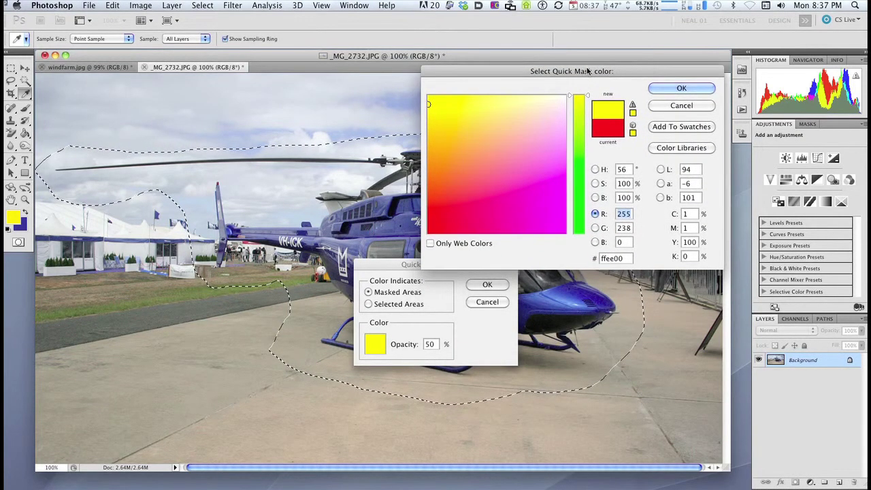
click(677, 90)
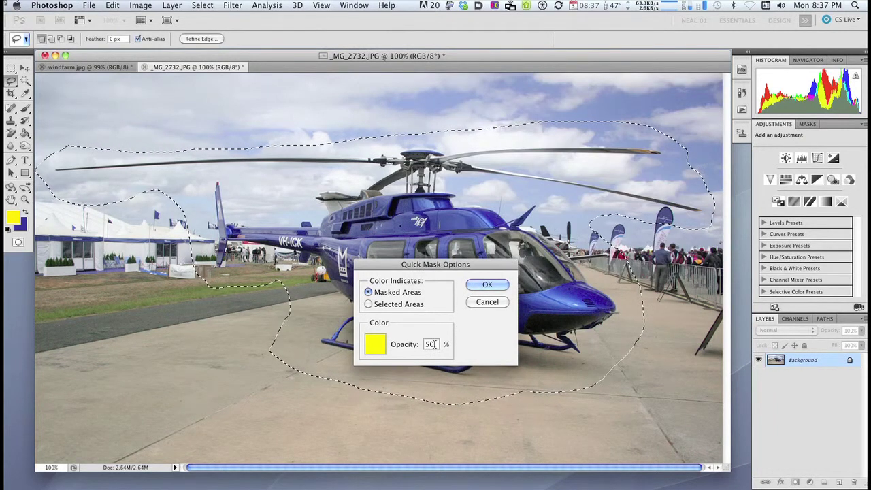
click(487, 285)
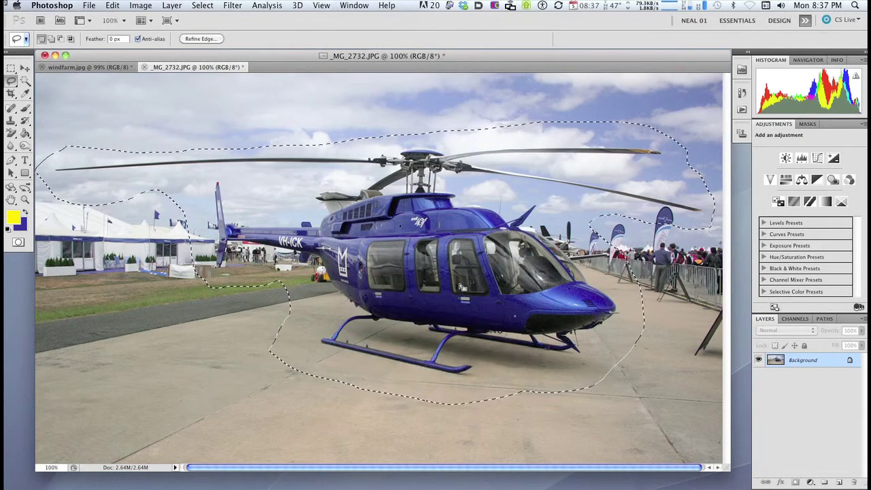
Display the helicopter selection in Quick Mask mode with default black and white colours and choose the Brush tool.
key(q)
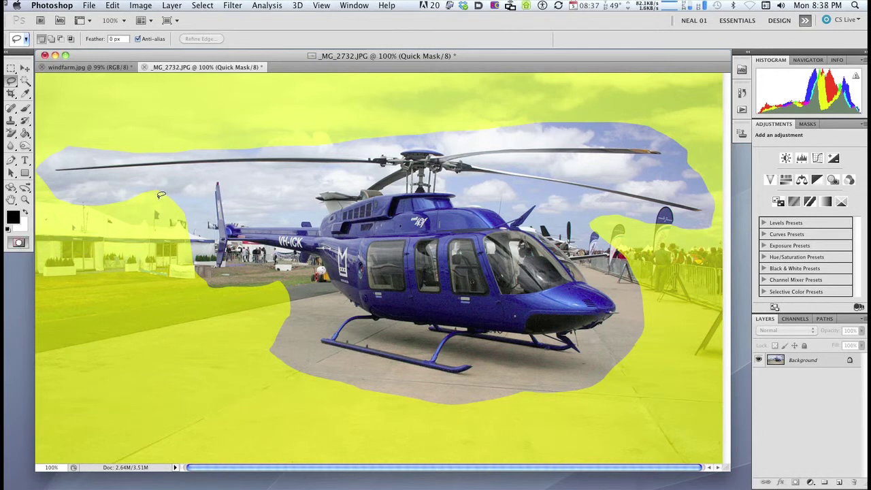
key(q)
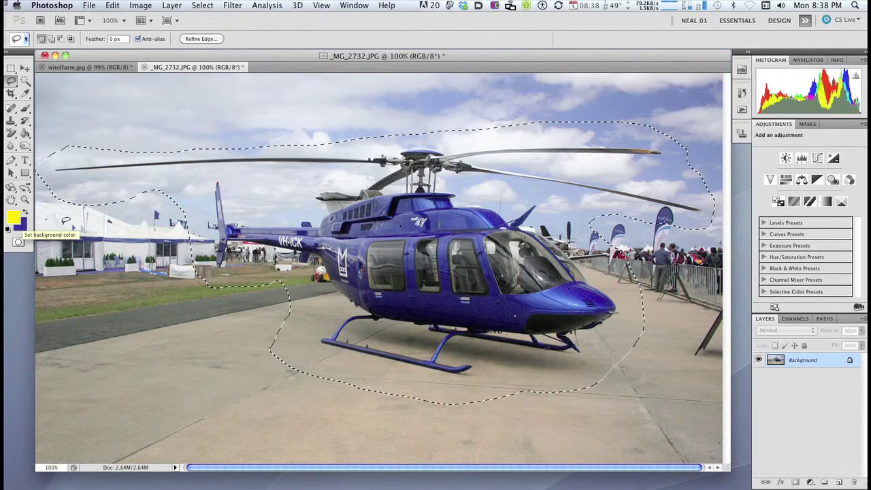
key(d)
key(q)
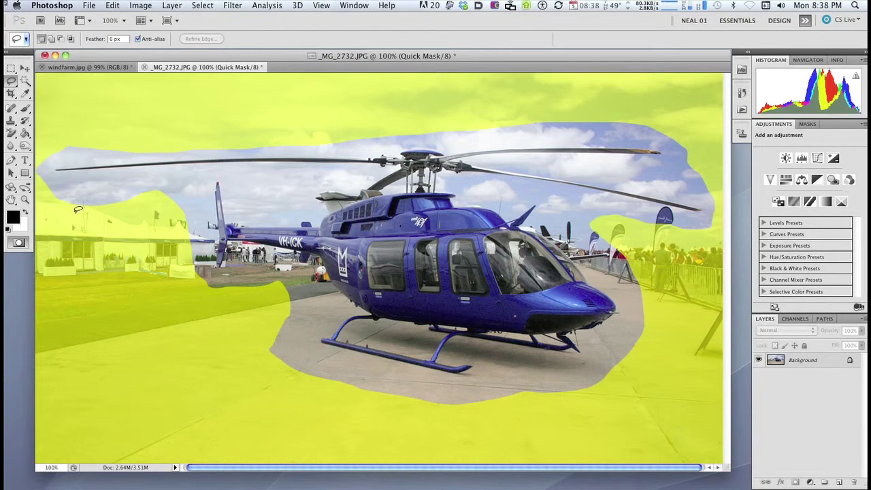
key(b)
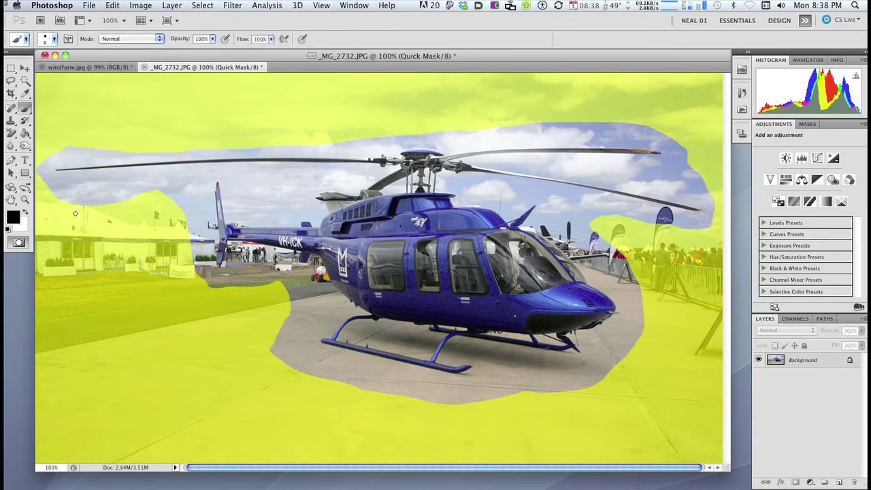
click(27, 106)
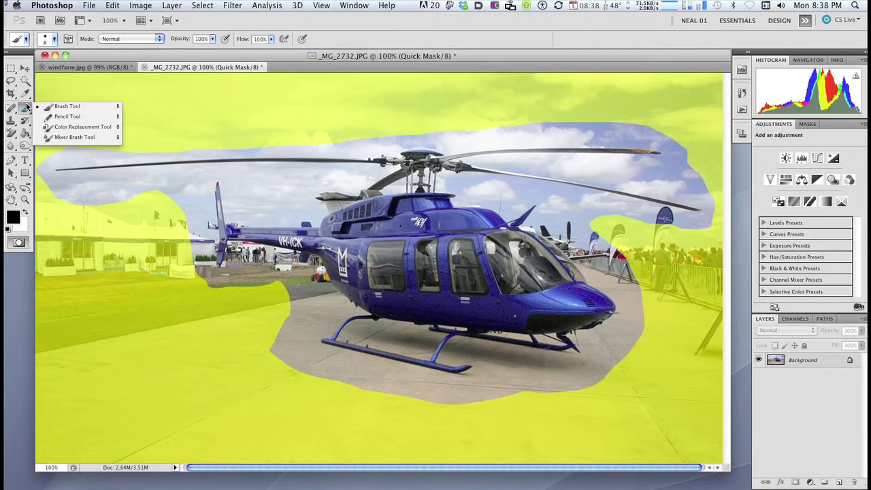
click(70, 106)
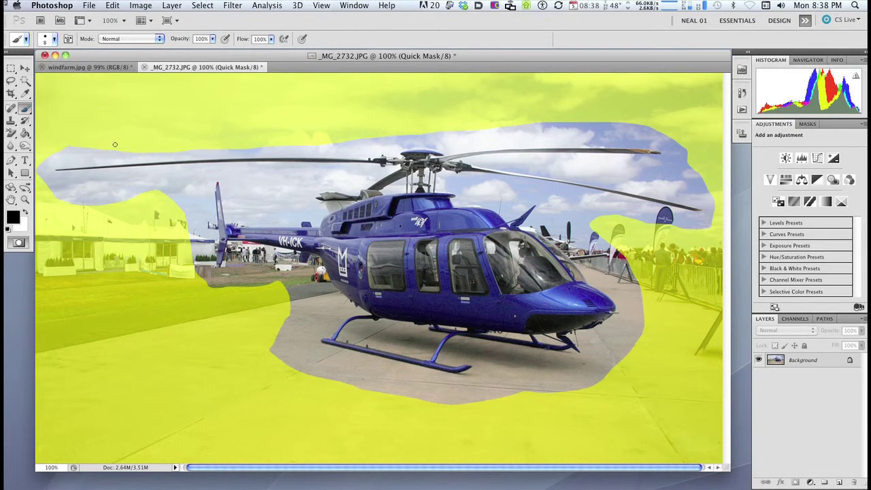
Enlarge the brush size to 61 px and slightly adjust its hardness.
right_click(109, 193)
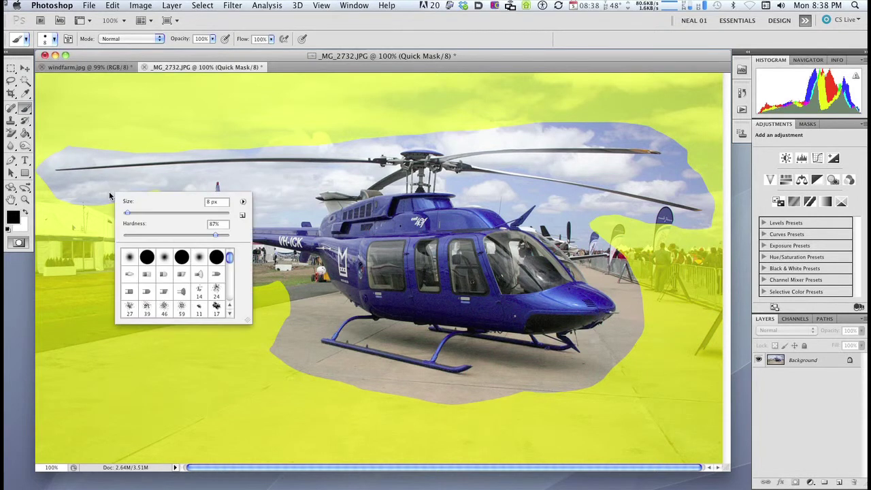
drag(128, 211, 156, 214)
drag(216, 237, 214, 236)
click(77, 205)
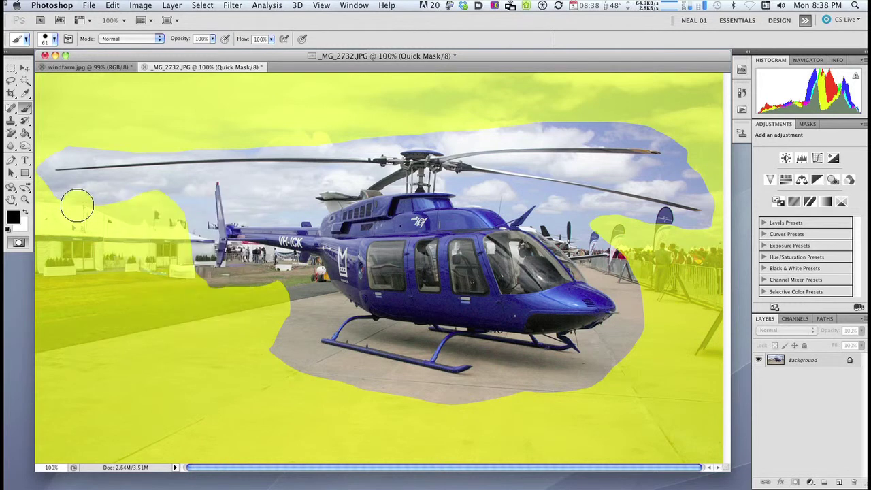
Paint black mask over the sky above the white tents and a patch above the tail boom, then check the resulting selection outline.
drag(141, 196, 58, 202)
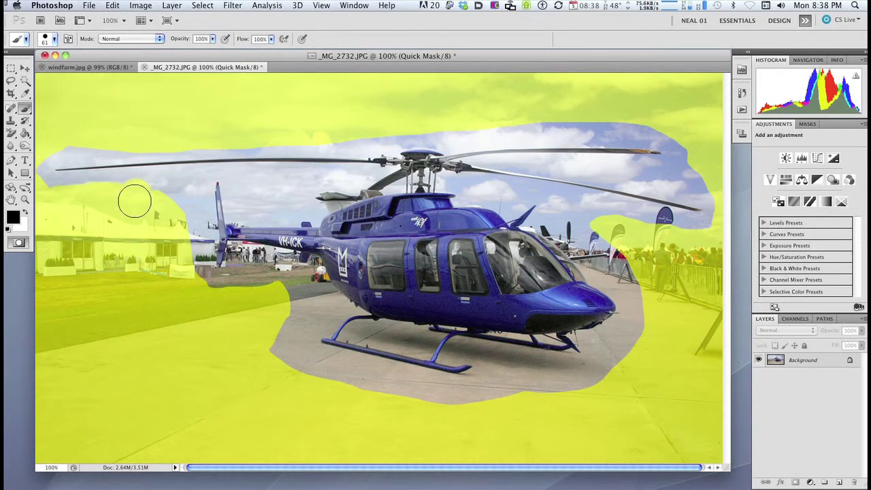
drag(256, 186, 284, 189)
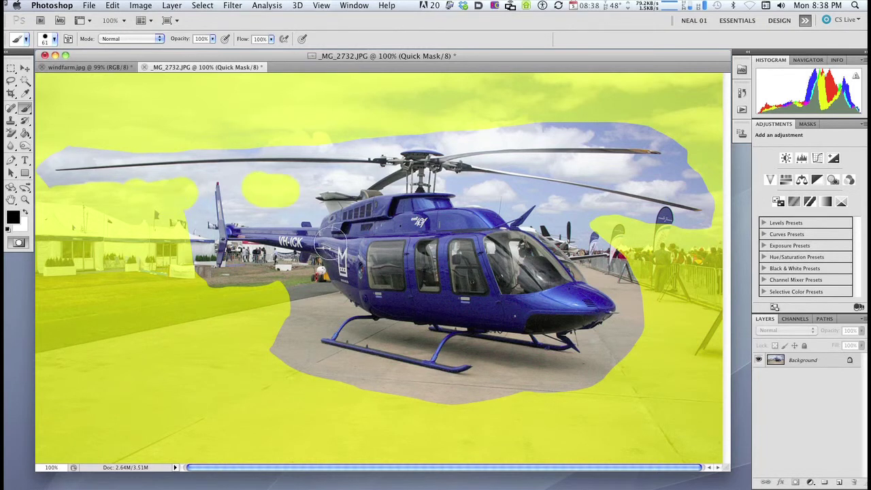
key(q)
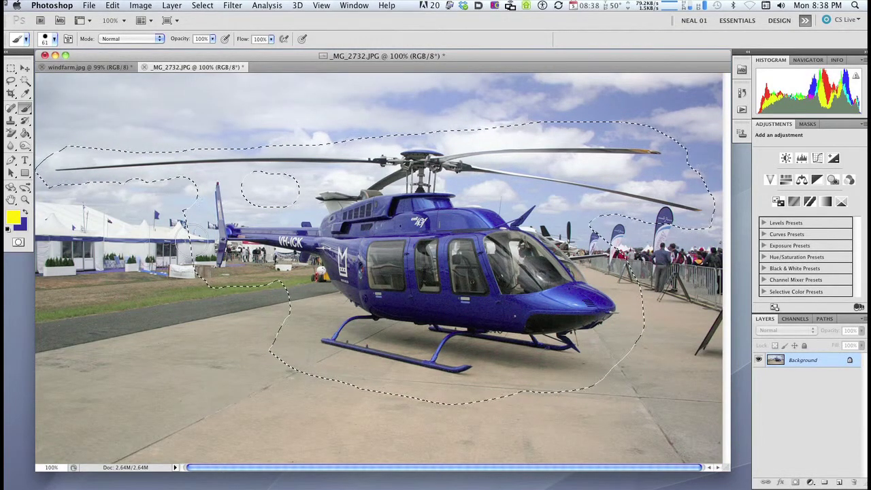
key(q)
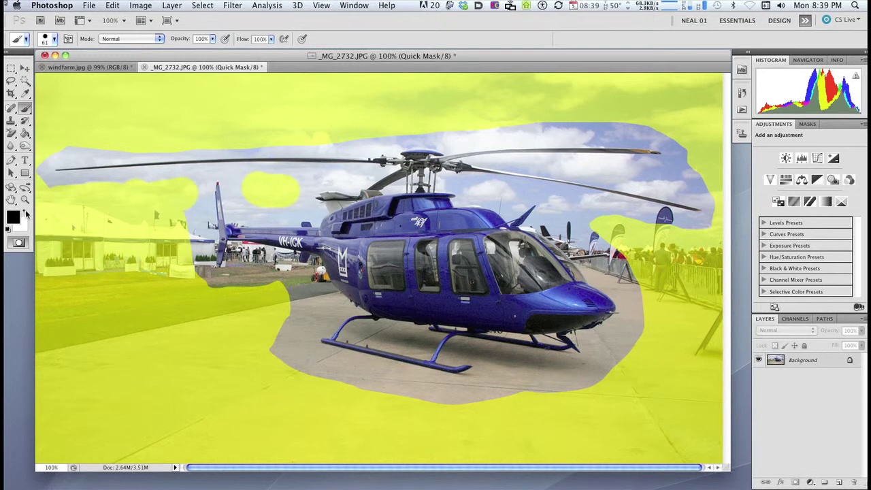
Paint with white over the ground in front of the tents to add it to the selection, and view the selection outline.
click(26, 213)
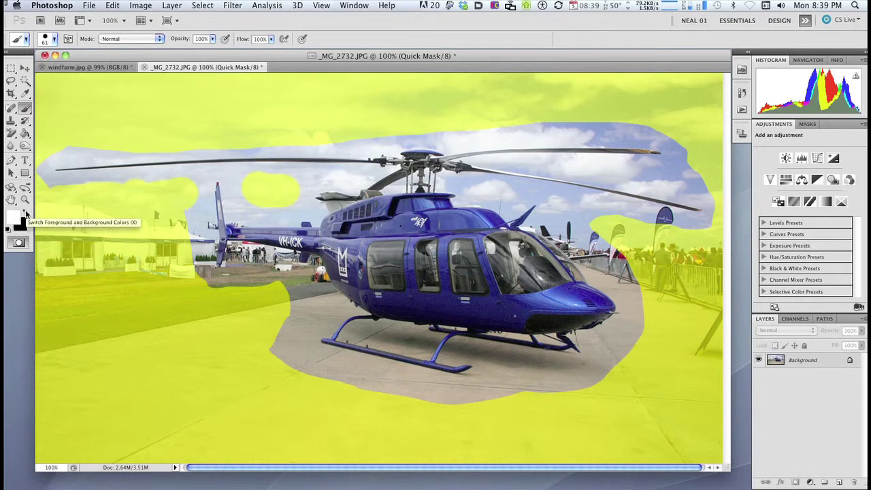
click(28, 215)
click(27, 214)
click(28, 214)
click(28, 215)
click(28, 215)
click(28, 215)
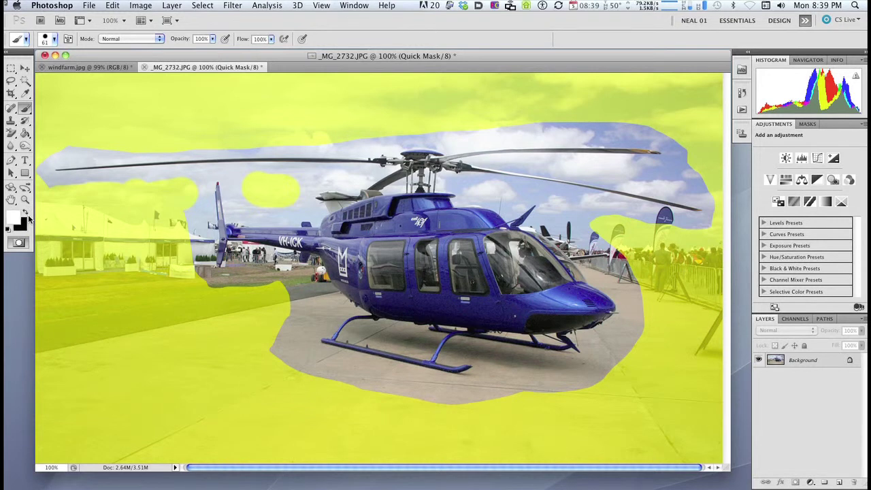
mouse_move(245, 325)
mouse_down()
mouse_move(190, 367)
mouse_move(190, 383)
mouse_move(230, 392)
mouse_move(162, 407)
mouse_move(217, 415)
mouse_move(271, 403)
mouse_move(223, 379)
mouse_move(123, 358)
mouse_move(73, 328)
mouse_move(101, 301)
mouse_move(163, 300)
mouse_up()
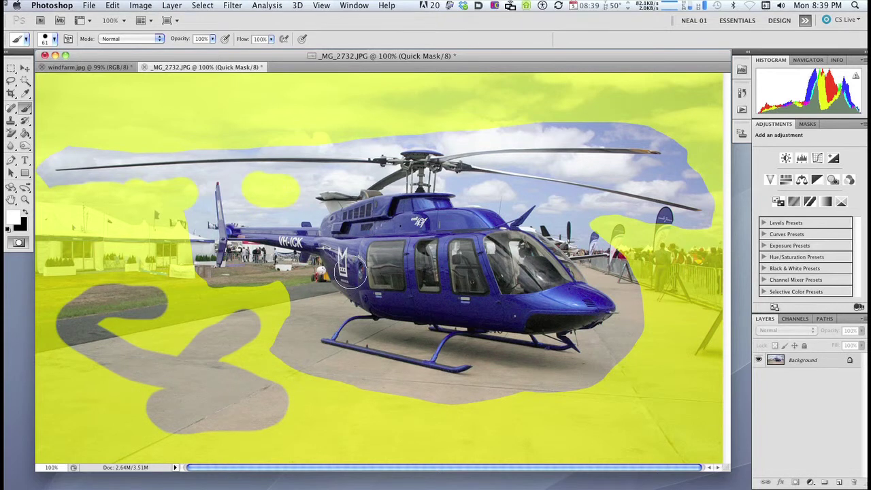
key(q)
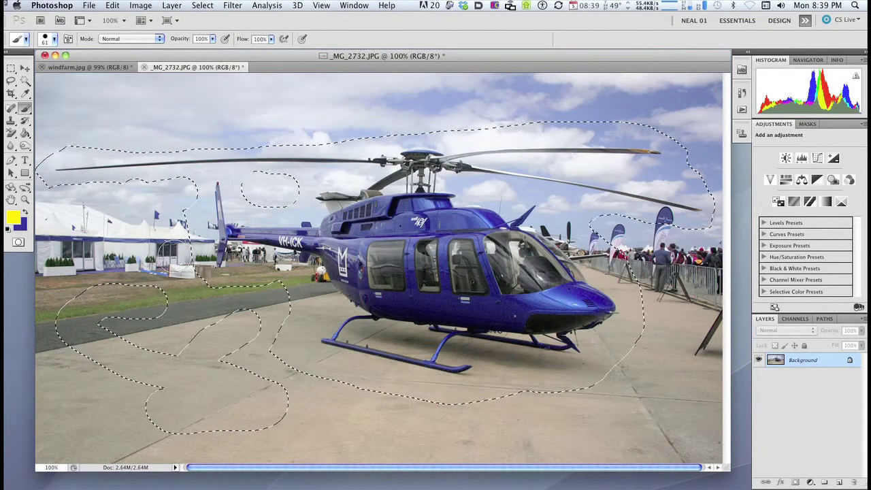
Return to Quick Mask mode and paint black over the added ground areas to mask them out again.
key(q)
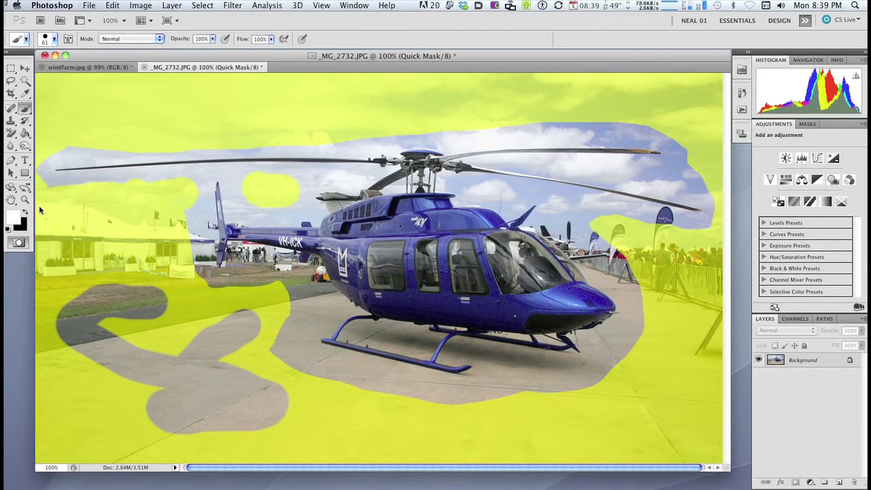
key(x)
mouse_move(250, 317)
mouse_down()
mouse_move(212, 334)
mouse_move(188, 356)
mouse_move(150, 301)
mouse_move(95, 290)
mouse_move(79, 303)
mouse_move(136, 313)
mouse_move(161, 355)
mouse_move(61, 352)
mouse_move(234, 353)
mouse_move(259, 382)
mouse_move(290, 396)
mouse_move(242, 413)
mouse_move(258, 443)
mouse_move(182, 413)
mouse_move(152, 384)
mouse_move(237, 398)
mouse_up()
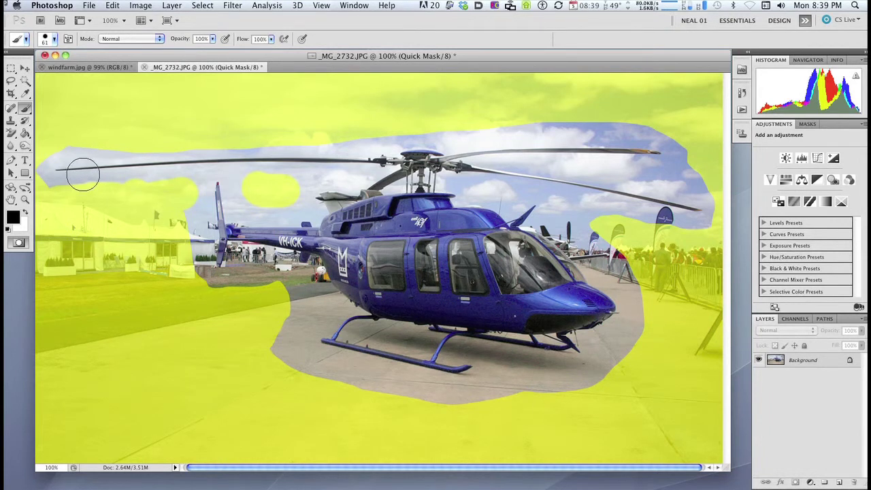
Reduce the brush size to 9 px for detailed masking around the tip of the long rotor blade over the tents.
click(26, 199)
drag(62, 170, 212, 204)
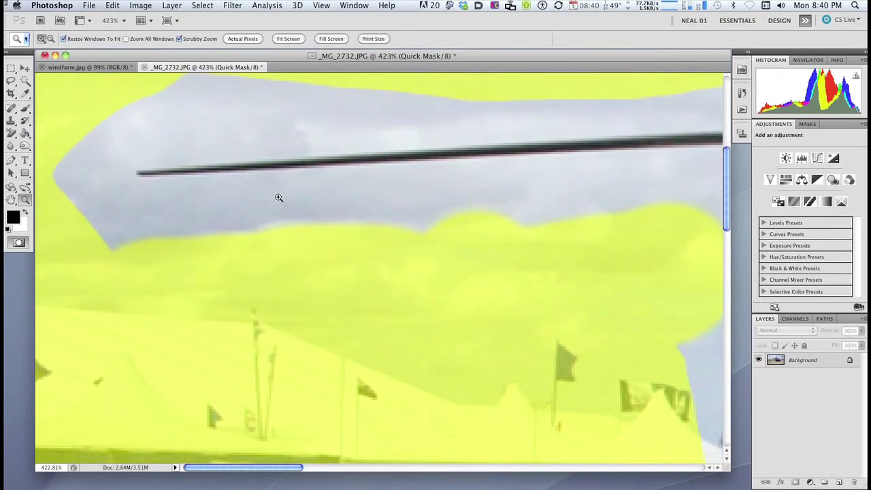
key(b)
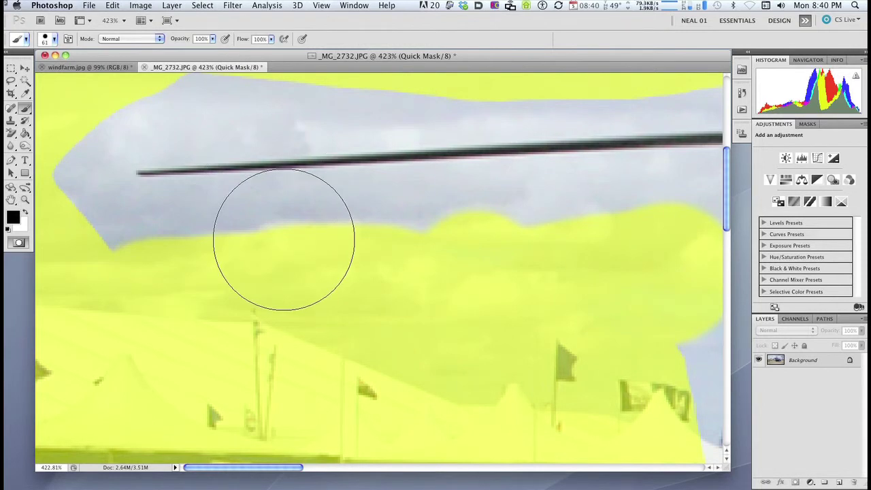
key(bracketleft)
key(bracketleft)
key(bracketleft)
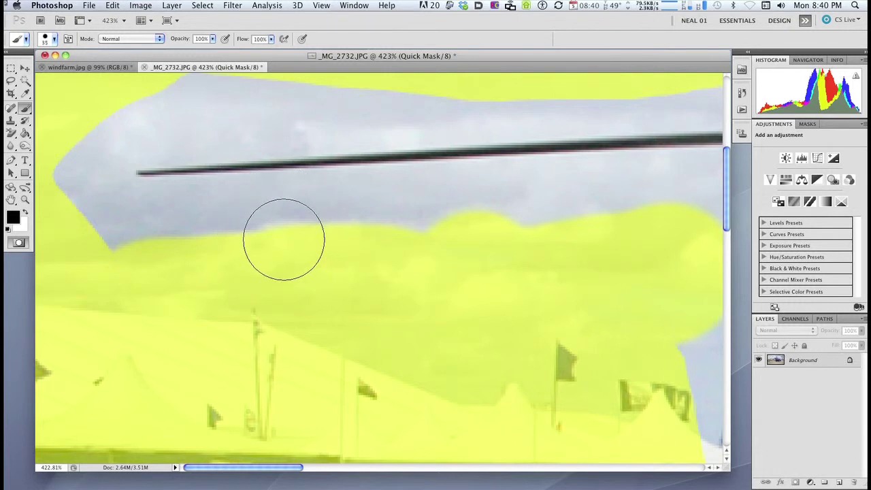
key(bracketleft)
key(bracketleft)
key(bracketleft)
key(bracketleft)
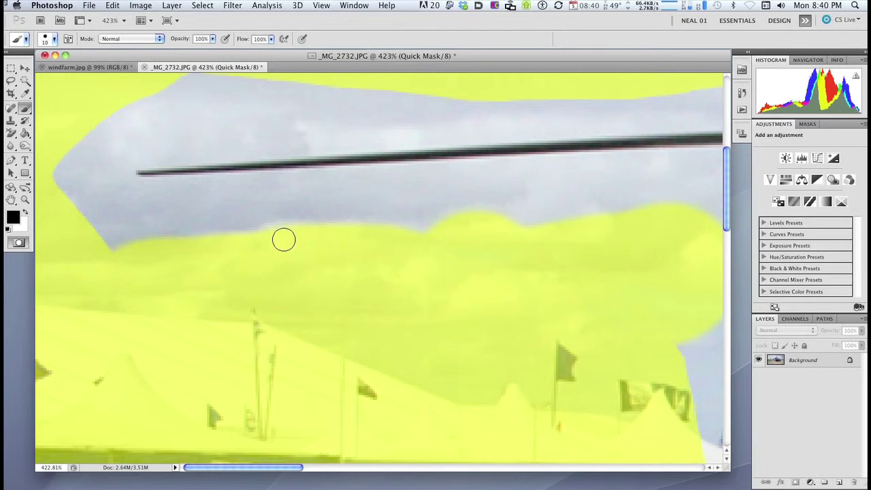
key(bracketright)
key(bracketright)
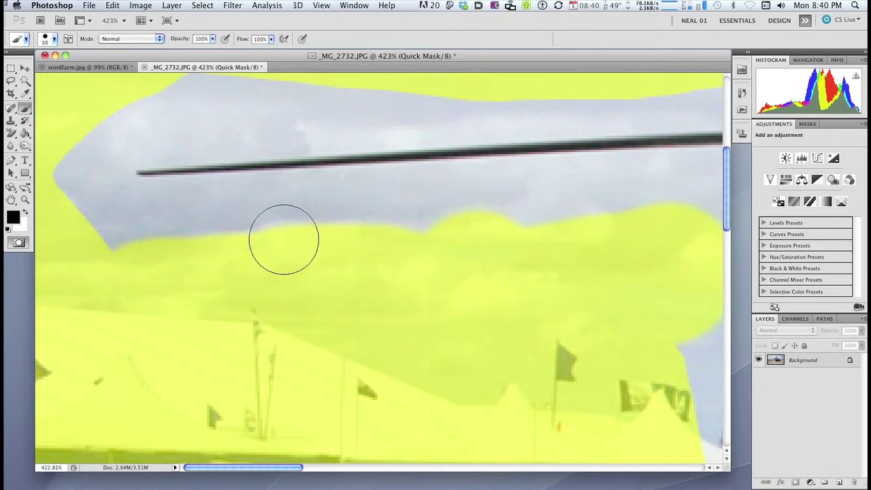
key(bracketleft)
key(bracketleft)
key(bracketleft)
key(bracketleft)
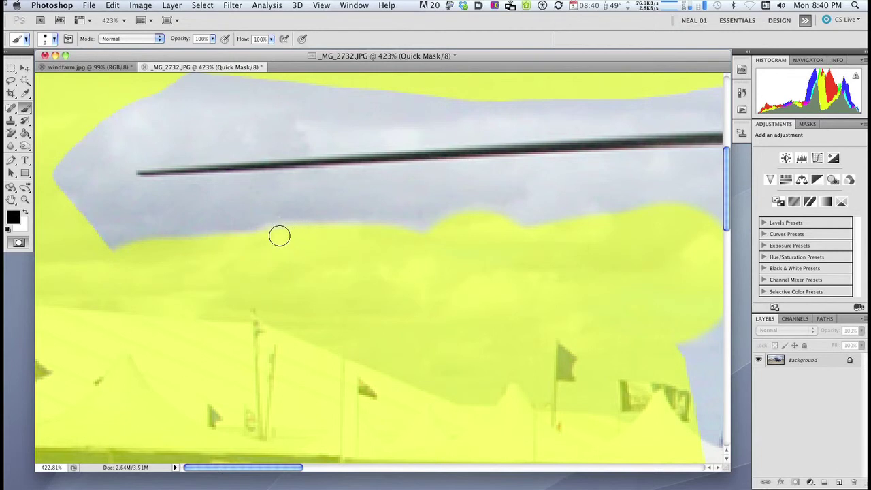
Reduce the brush to 3 px and paint a straight black mask line along the lower edge of the long rotor blade.
key(bracketleft)
key(bracketleft)
key(bracketleft)
key(bracketleft)
shift+click(283, 173)
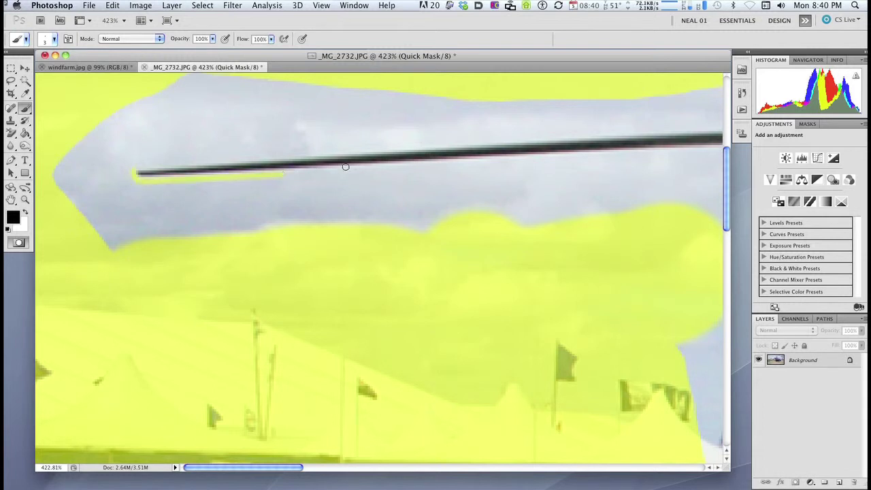
shift+click(421, 163)
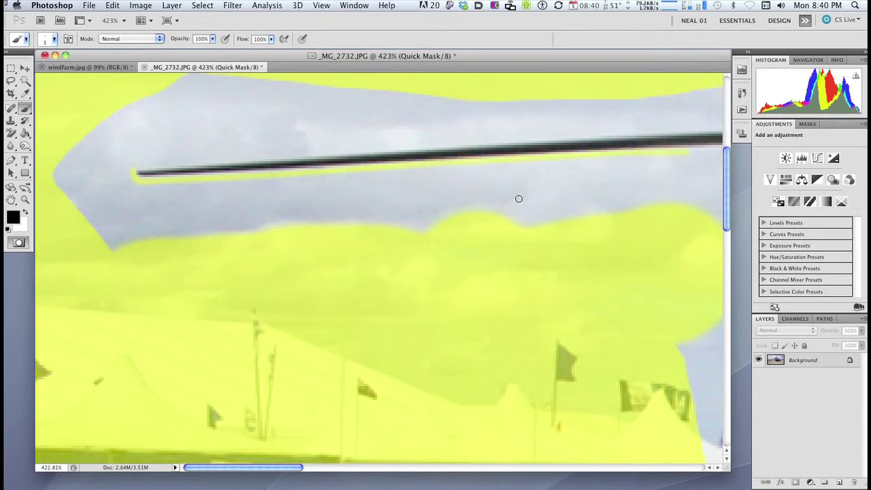
Widen the masked strip beneath the rotor blade back to its tip with straight 5 px black strokes.
click(664, 158)
shift+click(313, 178)
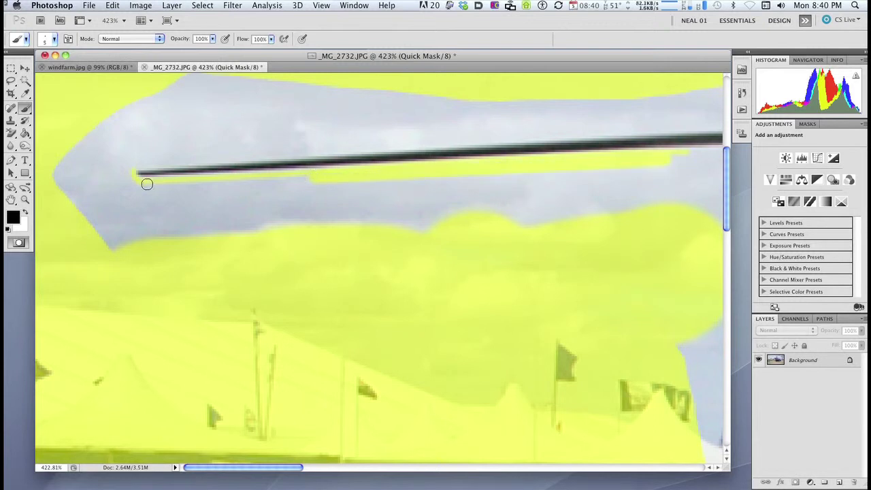
shift+click(143, 181)
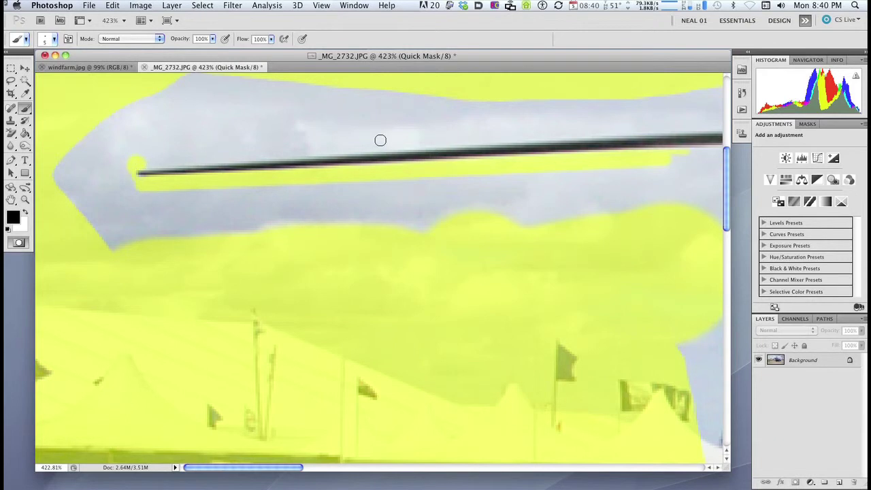
Mask a strip of sky along the upper edge of the rotor blade with connected straight black strokes from the tip inward.
shift+click(362, 148)
shift+click(483, 139)
shift+click(628, 130)
shift+click(691, 126)
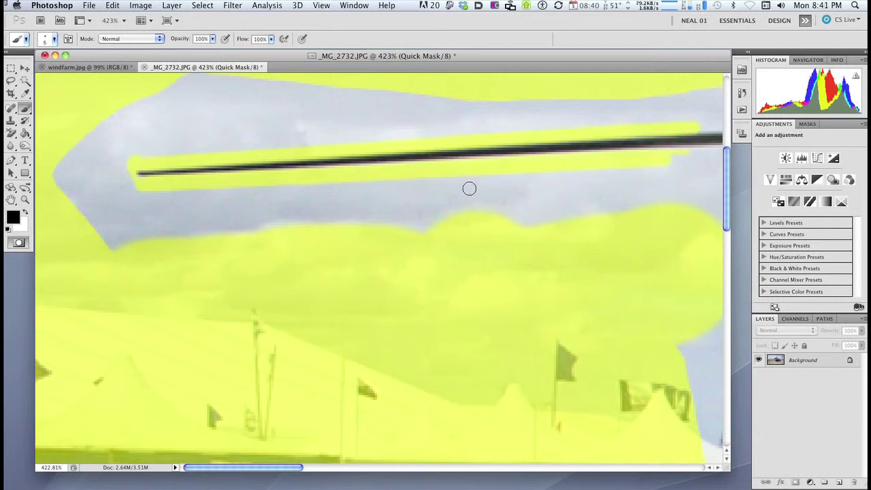
Set the brush to 25 px with 100% hardness and paint black over the remaining sky around the outer rotor blade.
key(bracketright)
key(bracketright)
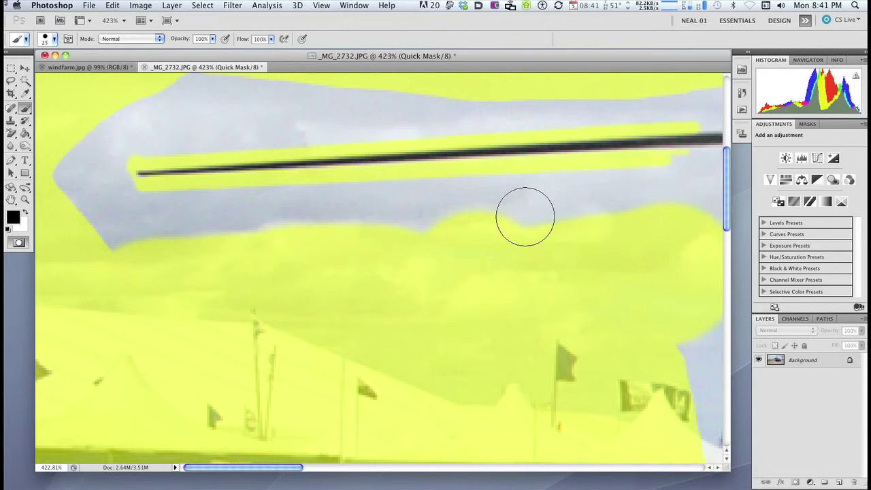
right_click(525, 216)
drag(627, 259, 648, 260)
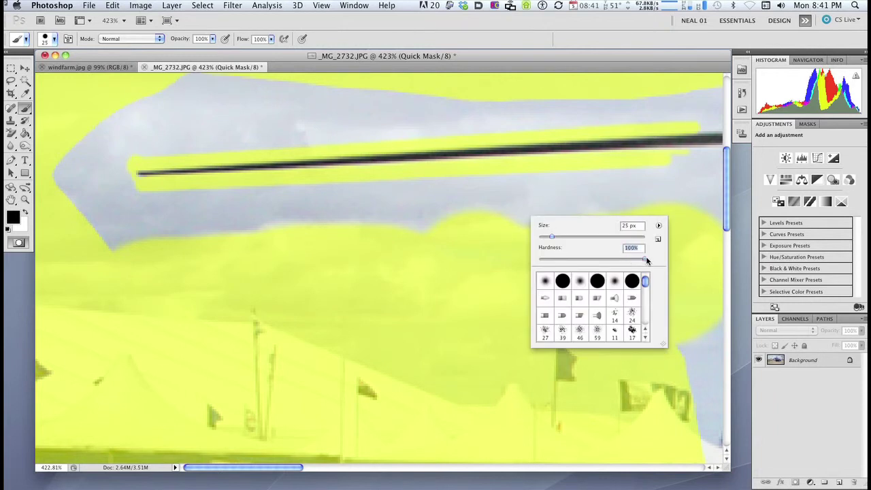
mouse_move(417, 208)
mouse_down()
mouse_move(114, 209)
mouse_move(92, 228)
mouse_move(132, 240)
mouse_move(91, 172)
mouse_move(109, 174)
mouse_move(55, 180)
mouse_move(78, 147)
mouse_move(144, 110)
mouse_move(289, 104)
mouse_up()
drag(125, 137, 129, 136)
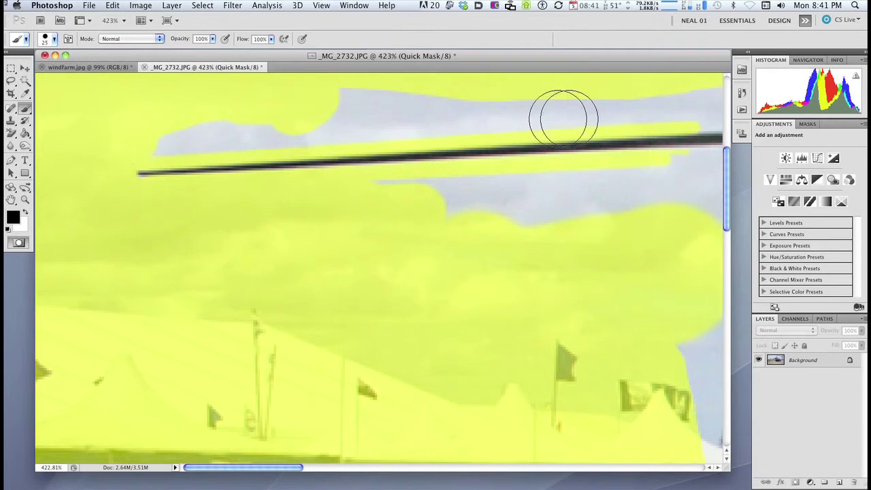
shift+click(674, 98)
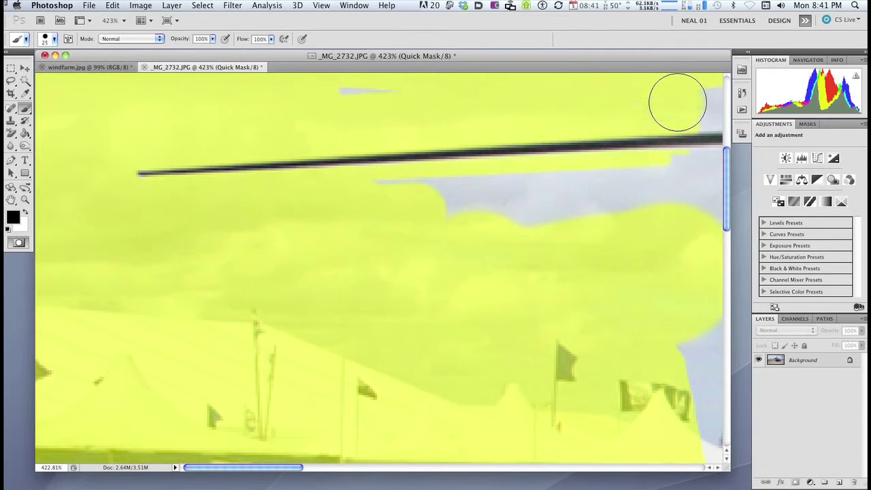
drag(363, 194, 681, 191)
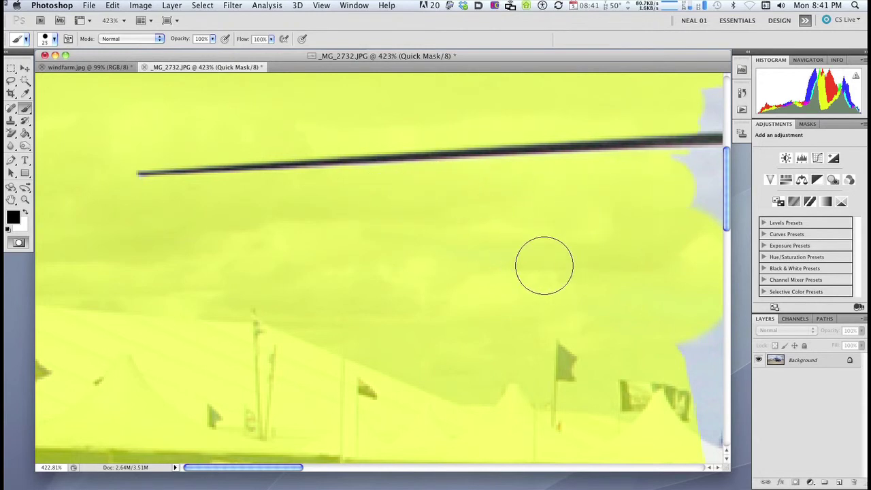
Fit the whole image in view, check the selection outline around the helicopter, and return to Quick Mask mode.
key(super+0)
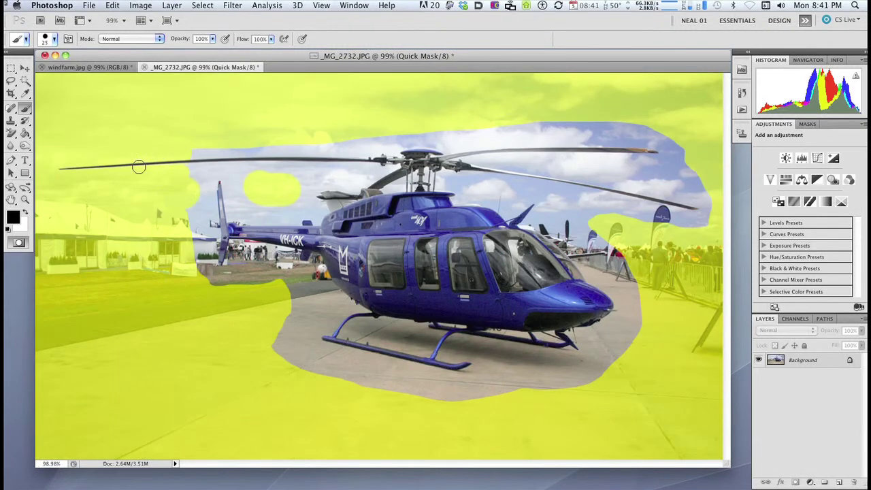
key(q)
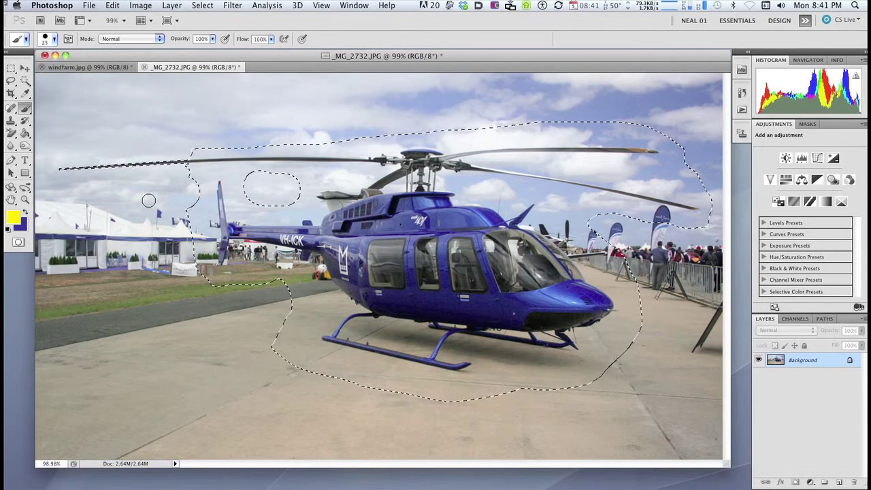
key(q)
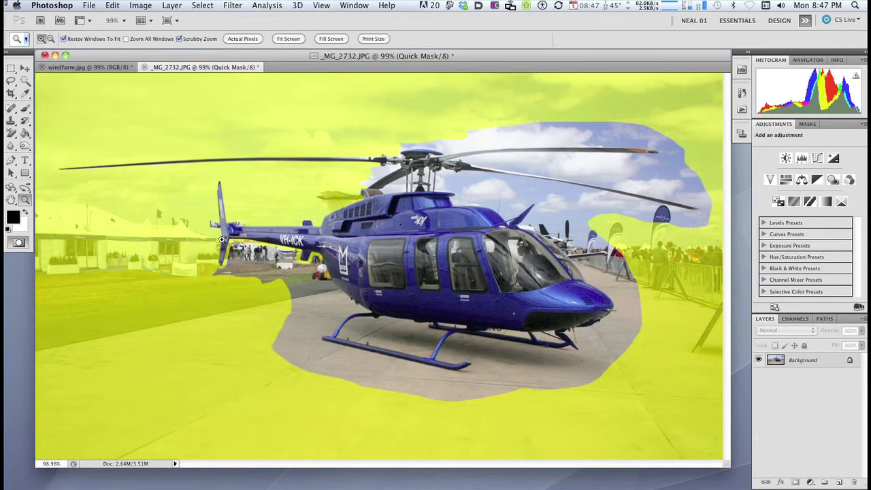
Paint black over the crowd beneath the tail boom and the background between the boom's lower fin and the fuselage.
drag(281, 250, 331, 268)
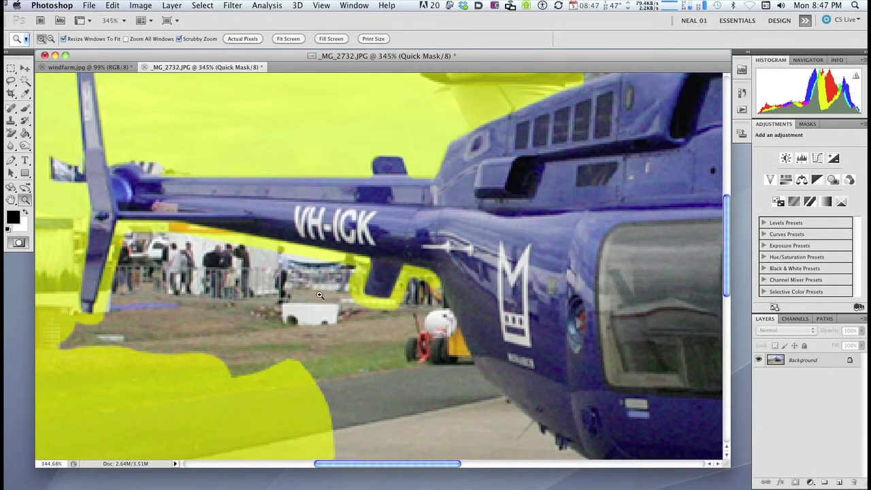
key(b)
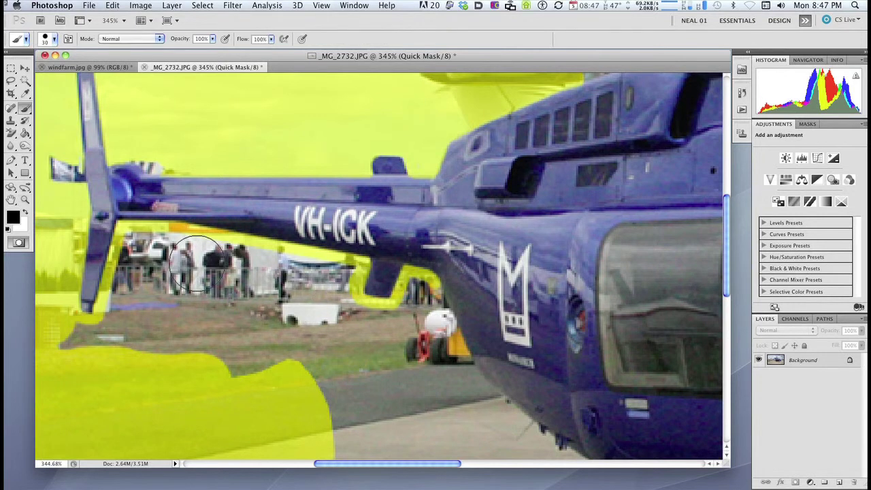
mouse_move(146, 253)
mouse_down()
mouse_move(140, 244)
mouse_move(108, 355)
mouse_move(74, 340)
mouse_move(206, 314)
mouse_move(175, 259)
mouse_move(313, 267)
mouse_move(328, 271)
mouse_move(325, 285)
mouse_move(198, 272)
mouse_move(259, 258)
mouse_move(327, 286)
mouse_up()
key(bracketleft)
key(bracketleft)
mouse_move(413, 292)
mouse_down()
mouse_move(379, 326)
mouse_move(330, 312)
mouse_move(285, 327)
mouse_move(171, 294)
mouse_move(141, 350)
mouse_move(193, 334)
mouse_move(250, 363)
mouse_move(352, 358)
mouse_move(405, 330)
mouse_move(417, 295)
mouse_move(404, 338)
mouse_up()
Paint black with a 2 px brush over the small sky gaps along the linkage beside the rotor hub, and check the selection outline.
key(bracketright)
key(bracketright)
key(bracketright)
key(bracketright)
drag(535, 132, 375, 247)
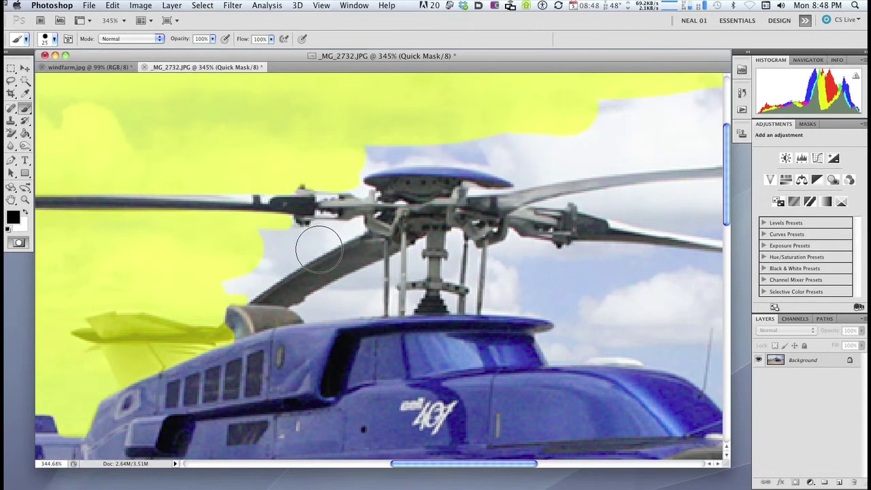
key(bracketleft)
key(bracketleft)
key(bracketleft)
key(bracketleft)
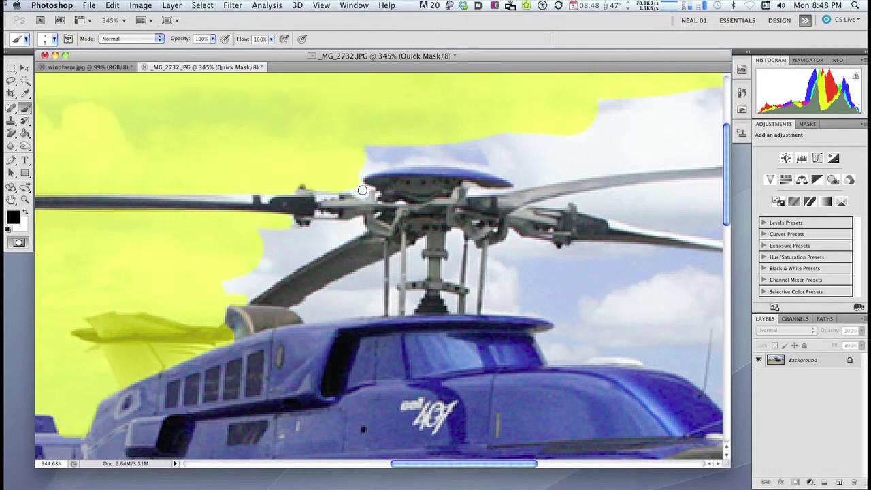
key(z)
drag(421, 206, 433, 216)
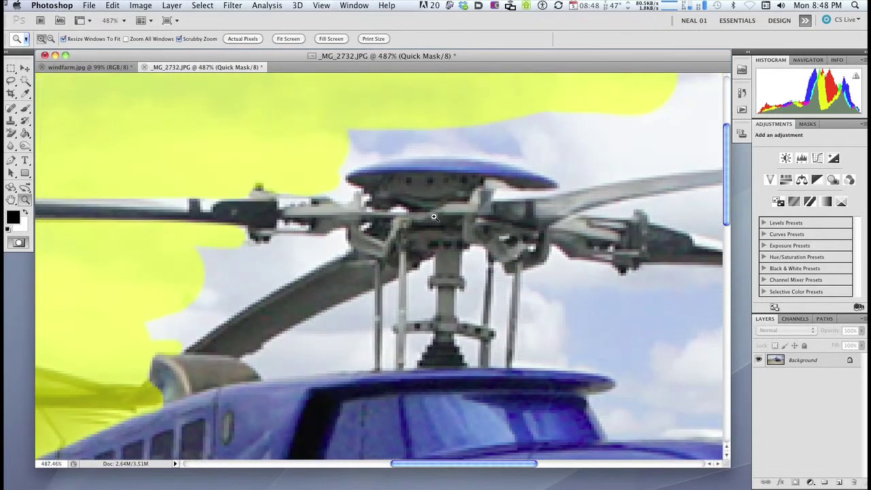
key(b)
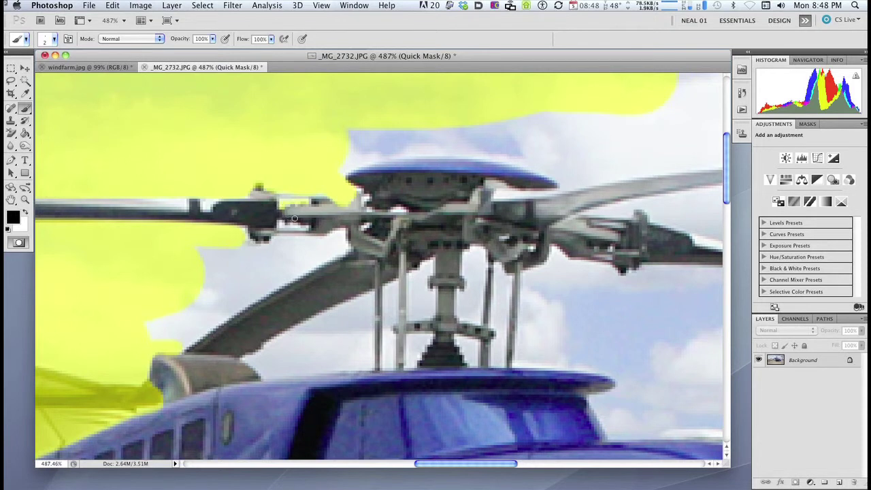
key(q)
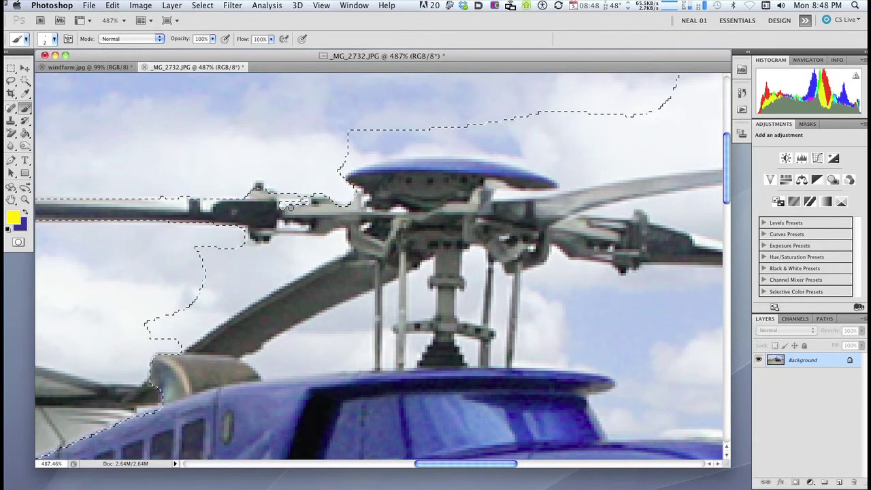
key(q)
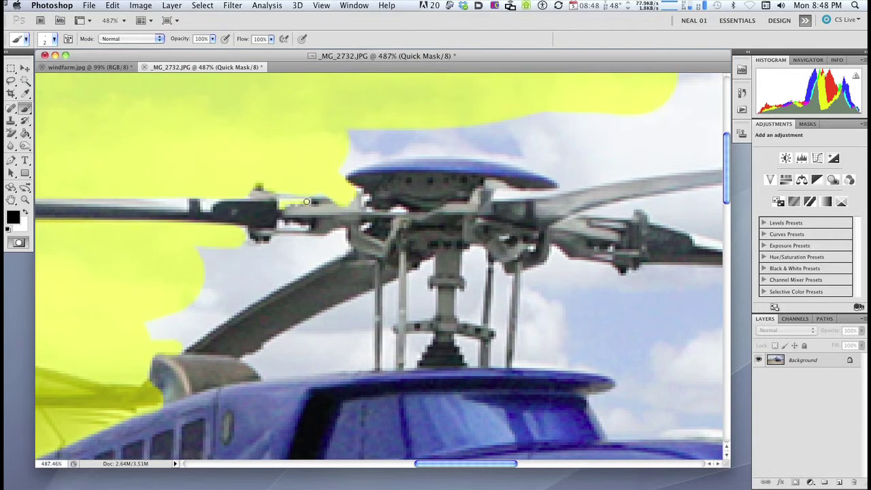
Paint white over a patch of mask beside the rotor dome, and paint black over the tiny sky gaps inside the hub linkage.
key(x)
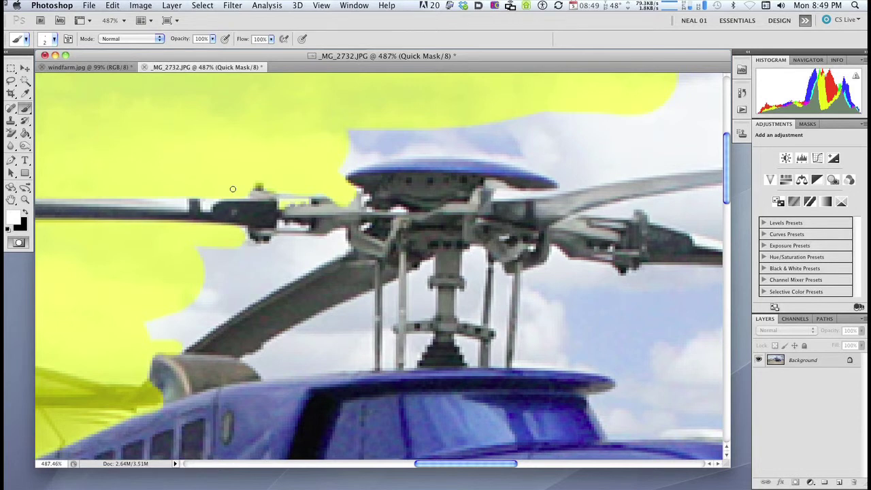
mouse_move(312, 140)
mouse_down()
mouse_move(341, 132)
mouse_move(306, 151)
mouse_move(314, 139)
mouse_move(343, 134)
mouse_move(367, 141)
mouse_up()
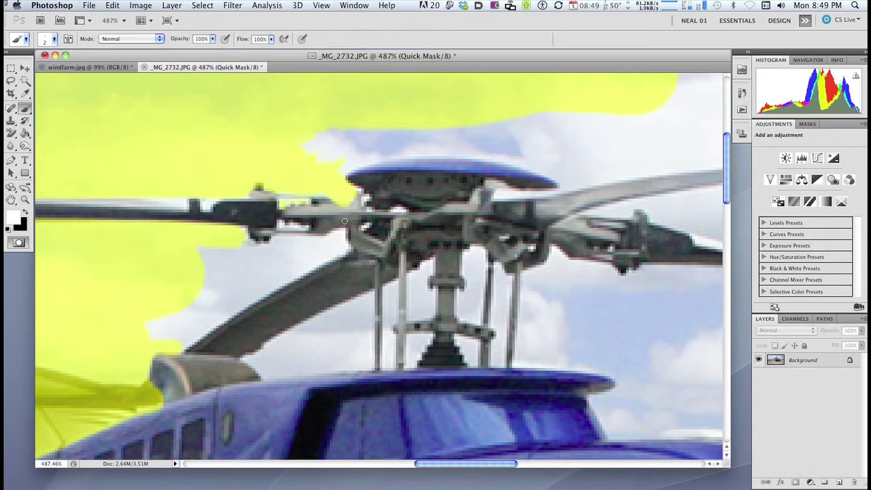
key(x)
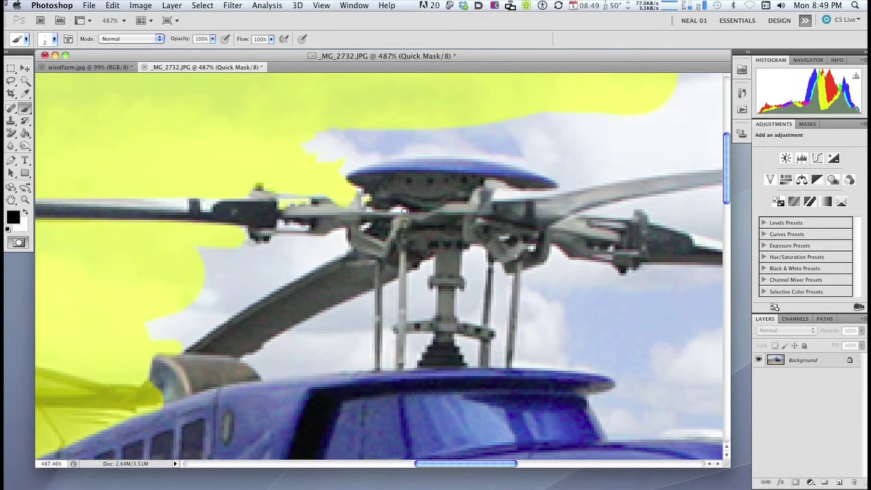
click(364, 227)
drag(282, 225, 299, 226)
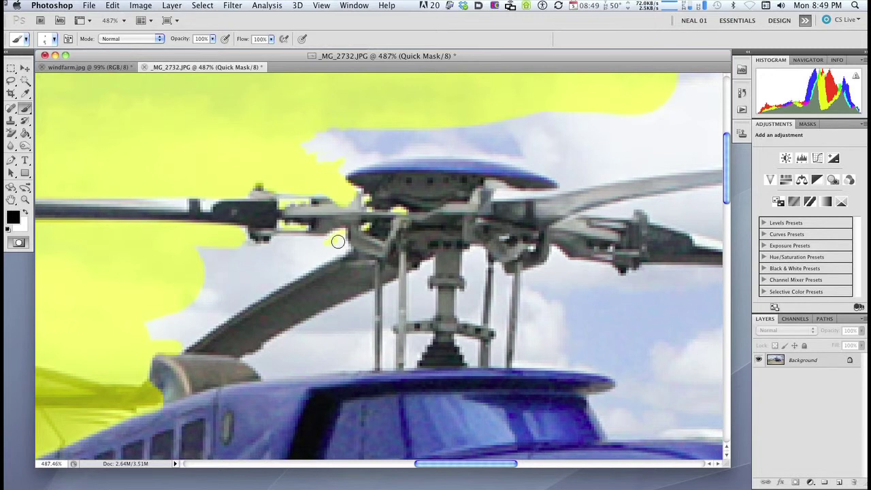
Enlarge the brush to 5 px and mask the sky beneath the hub linkage and along the upper edge of the drooping blade.
key(bracketright)
key(bracketright)
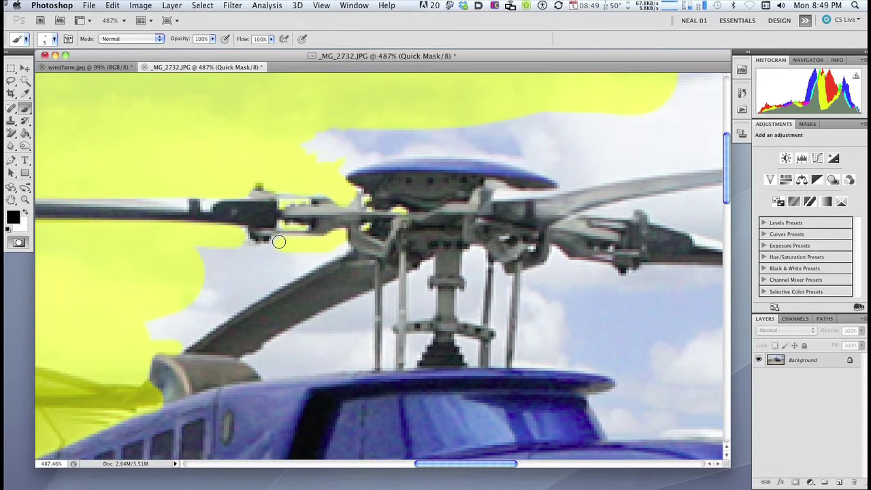
mouse_move(269, 249)
mouse_down()
mouse_move(239, 243)
mouse_move(327, 243)
mouse_move(176, 346)
mouse_up()
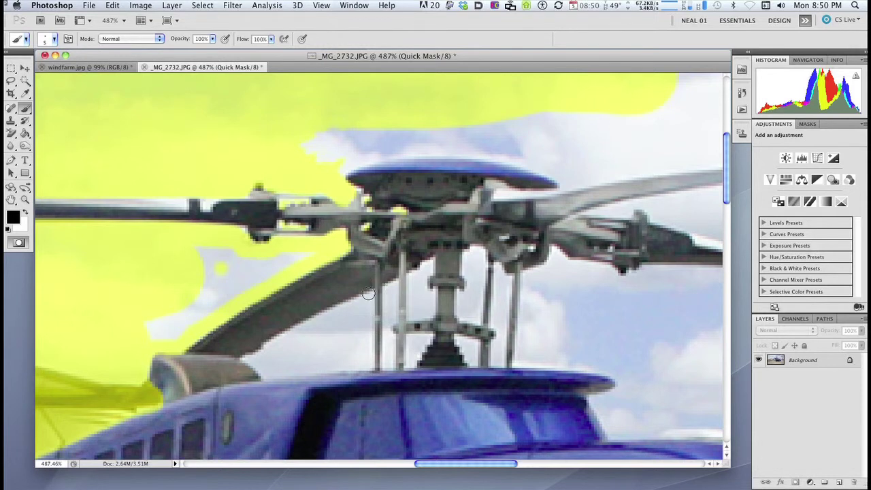
Mask a straight vertical strip beside the first rotor rod, and clean its spill off the blade and cabin roof with white.
click(367, 372)
shift+click(367, 286)
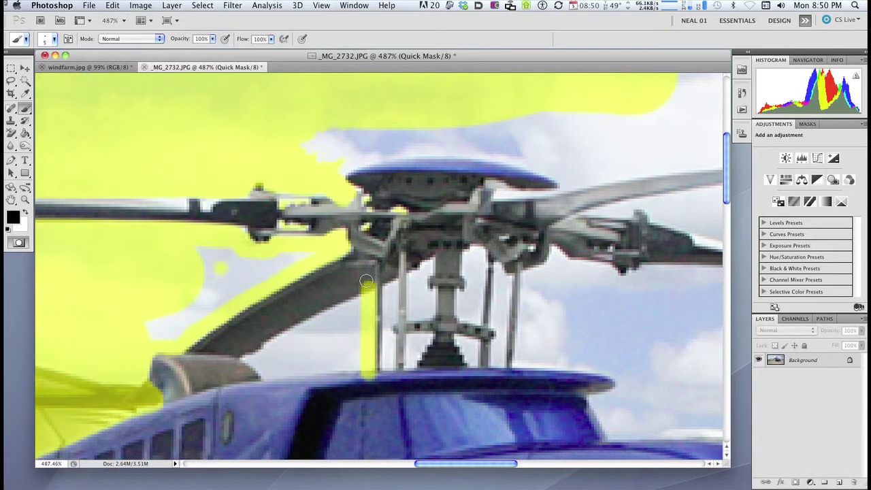
key(x)
drag(369, 282, 358, 289)
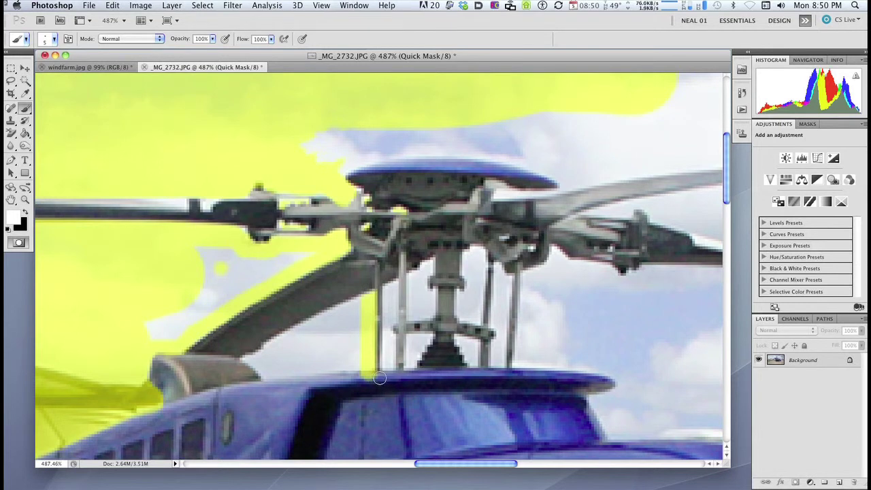
drag(380, 377, 360, 378)
key(x)
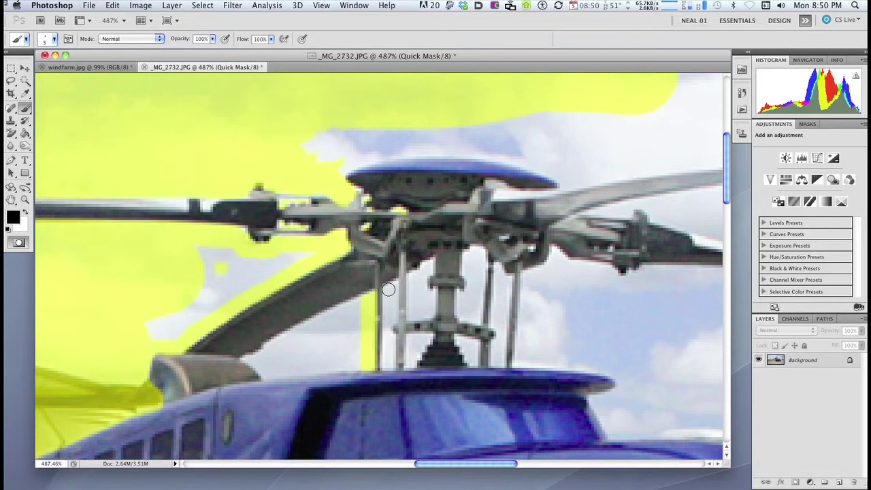
Paint black over the sky between the first rotor rod and the mast, and restore the covered second rod with a 3 px white stroke.
mouse_move(388, 290)
mouse_down()
mouse_move(423, 270)
mouse_move(397, 285)
mouse_move(417, 279)
mouse_move(403, 280)
mouse_move(434, 258)
mouse_move(420, 286)
mouse_move(426, 312)
mouse_move(393, 314)
mouse_move(408, 296)
mouse_move(396, 295)
mouse_move(406, 305)
mouse_move(388, 296)
mouse_move(389, 371)
mouse_move(420, 369)
mouse_move(413, 338)
mouse_up()
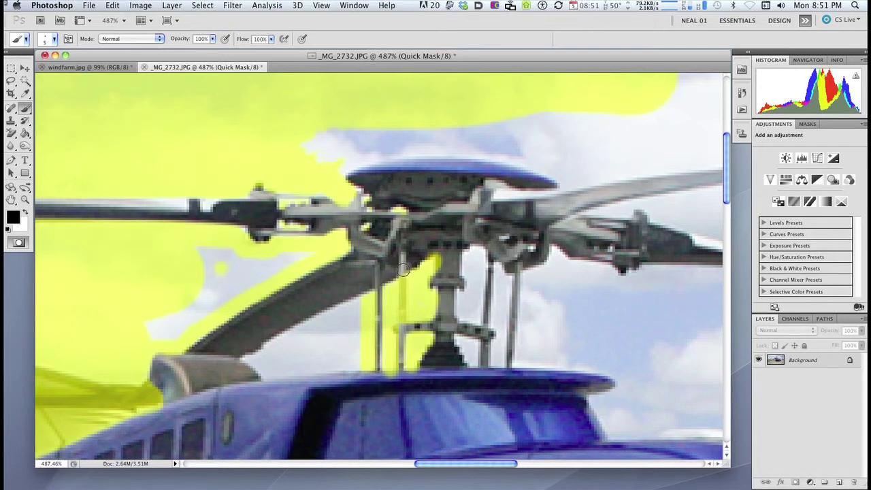
key(bracketleft)
key(bracketleft)
key(bracketleft)
click(25, 213)
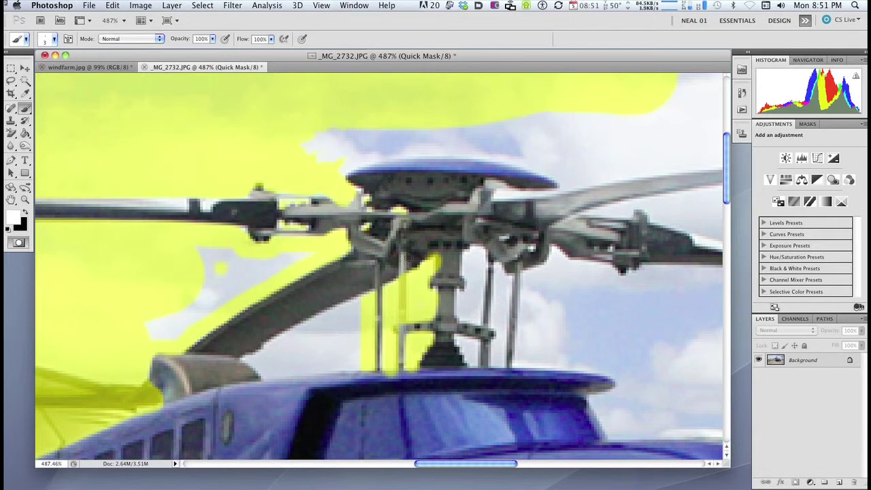
shift+click(401, 375)
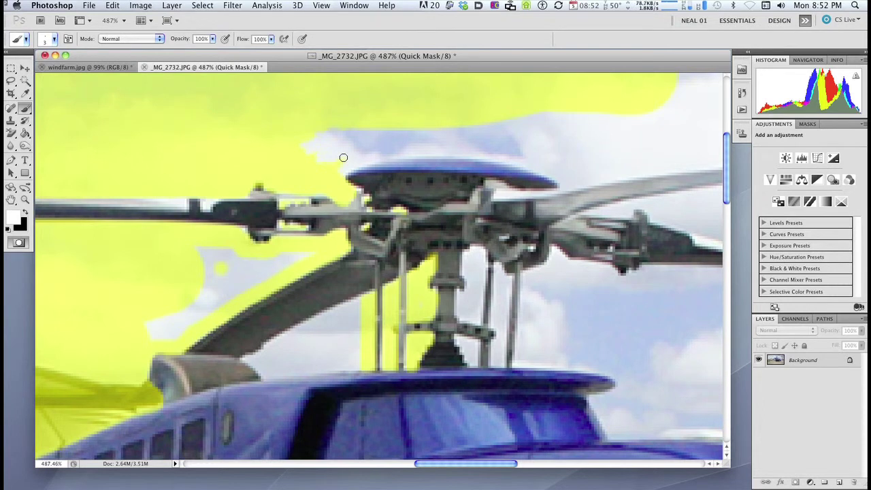
Paint black with a 6 px brush along the top edge of the rotor dome and over the sky beneath the linkage beyond the mast.
key(x)
key(bracketright)
key(bracketright)
key(bracketright)
drag(378, 151, 423, 145)
mouse_move(449, 146)
mouse_down()
mouse_move(519, 156)
mouse_move(572, 182)
mouse_up()
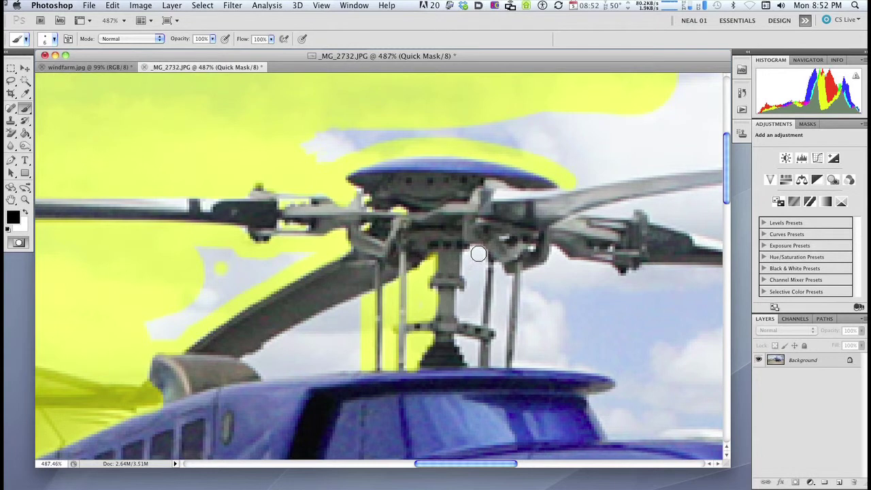
mouse_move(476, 253)
mouse_down()
mouse_move(507, 283)
mouse_move(536, 279)
mouse_up()
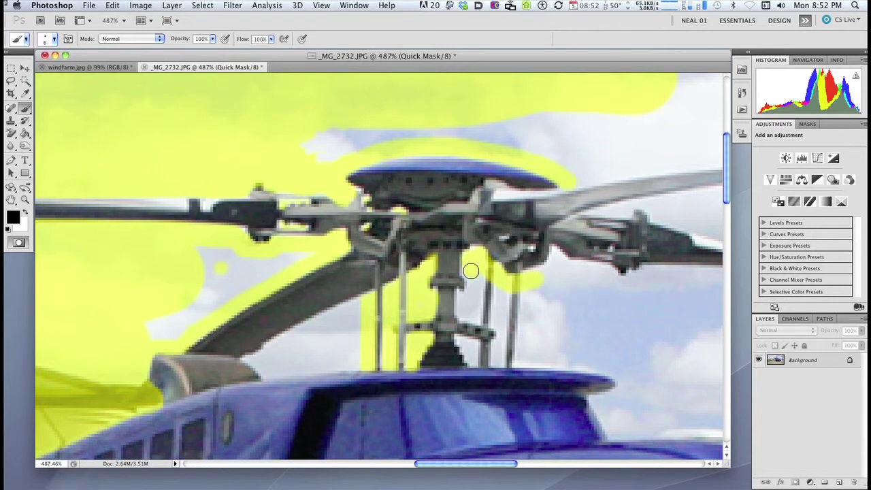
Paint black over the sky around the mast and the two rods beyond it, and restore both covered rods with straight 3 px white strokes.
drag(476, 272, 475, 292)
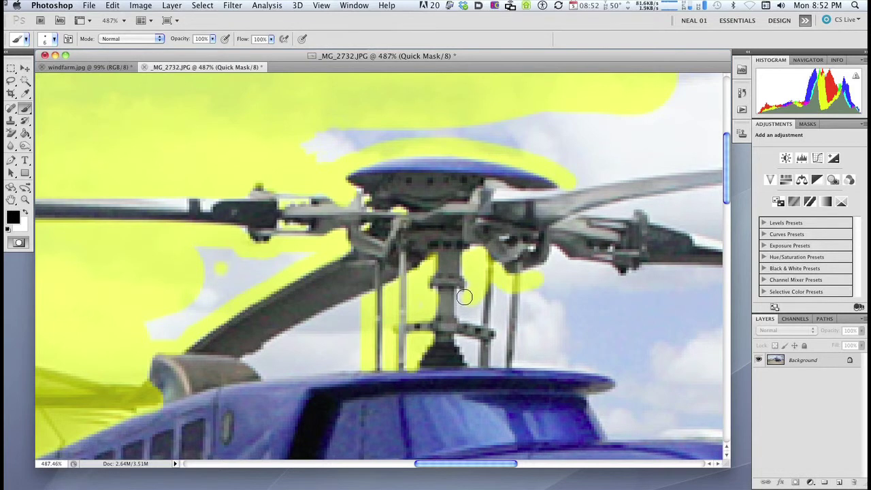
mouse_move(465, 305)
mouse_down()
mouse_move(506, 332)
mouse_move(498, 347)
mouse_move(461, 341)
mouse_move(476, 366)
mouse_move(523, 358)
mouse_move(511, 288)
mouse_move(520, 317)
mouse_move(501, 286)
mouse_move(492, 291)
mouse_move(508, 306)
mouse_move(481, 304)
mouse_move(491, 303)
mouse_move(490, 260)
mouse_up()
key(bracketleft)
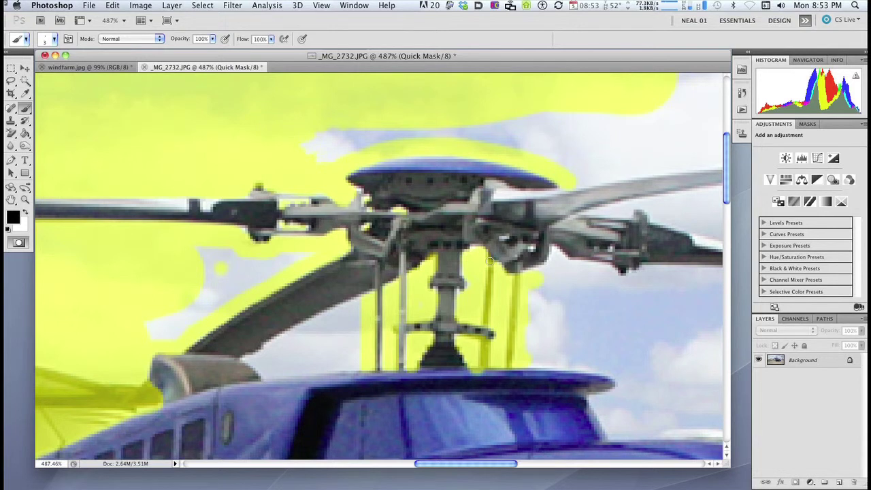
key(x)
shift+click(483, 374)
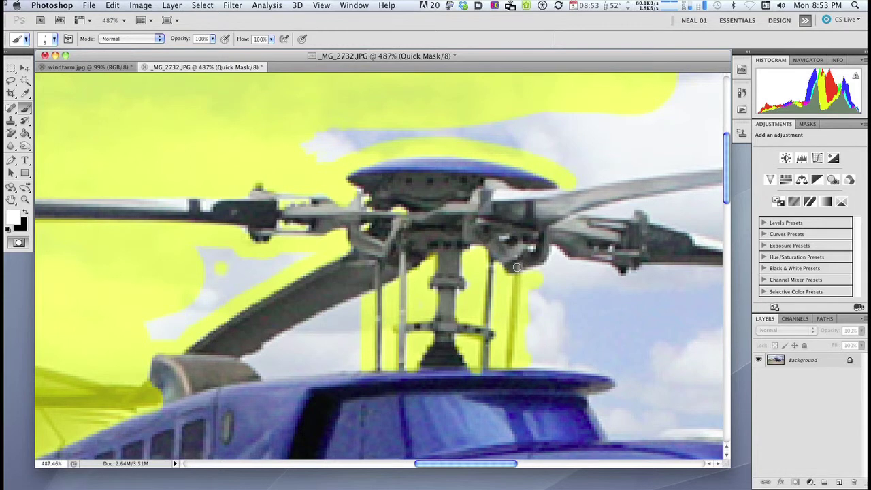
shift+click(507, 375)
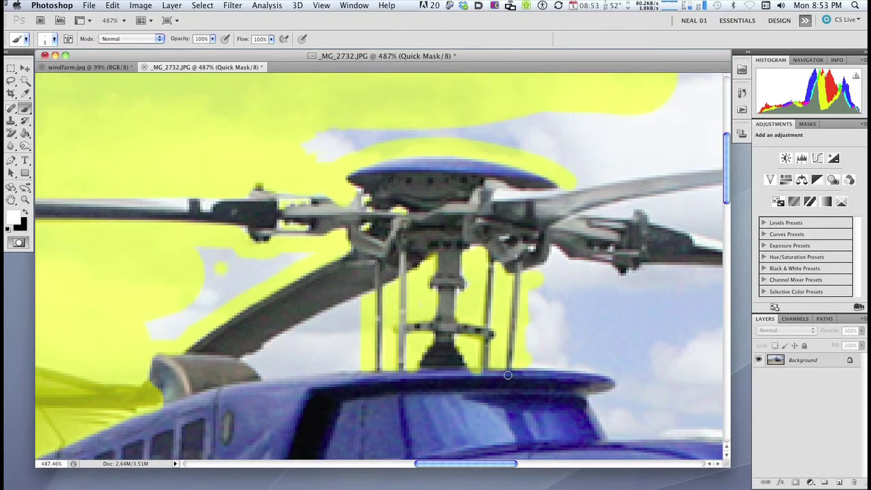
Preview the mask as a selection outline, return to Quick Mask, and paint black over the sky beside the hub linkage.
key(q)
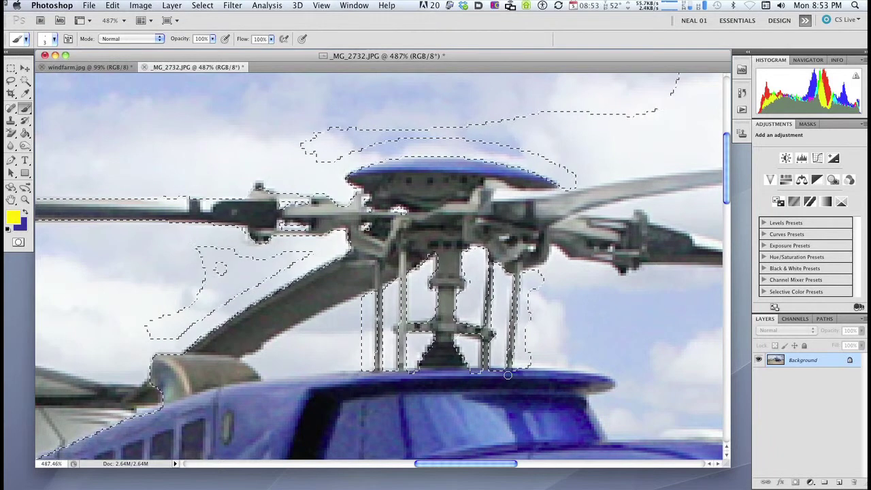
key(q)
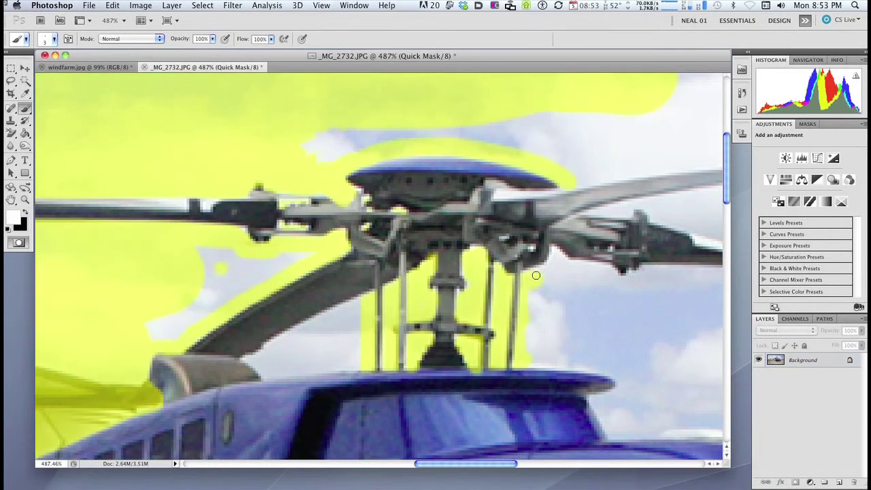
key(x)
mouse_move(552, 249)
mouse_down()
mouse_move(539, 273)
mouse_move(550, 264)
mouse_move(552, 279)
mouse_move(528, 317)
mouse_move(544, 297)
mouse_up()
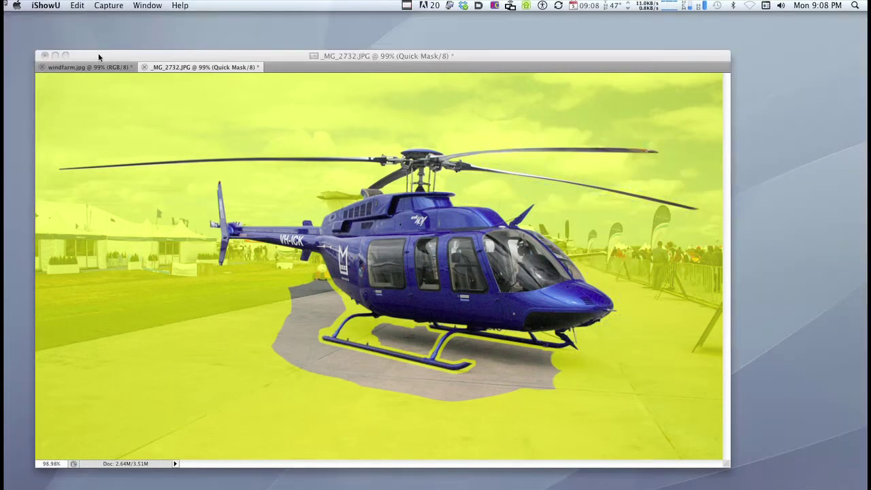
Preview the selection around the front landing gear, and restore the thin diagonal brace under the nose with a straight 2 px white stroke.
click(100, 56)
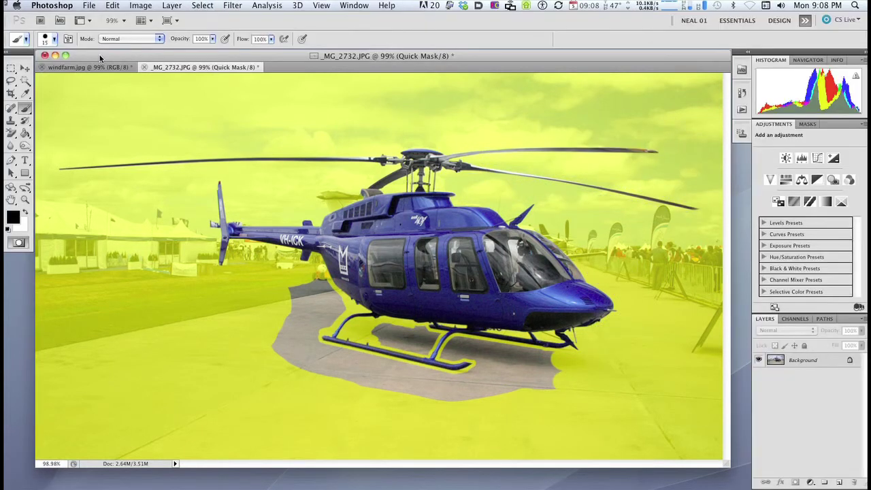
click(25, 200)
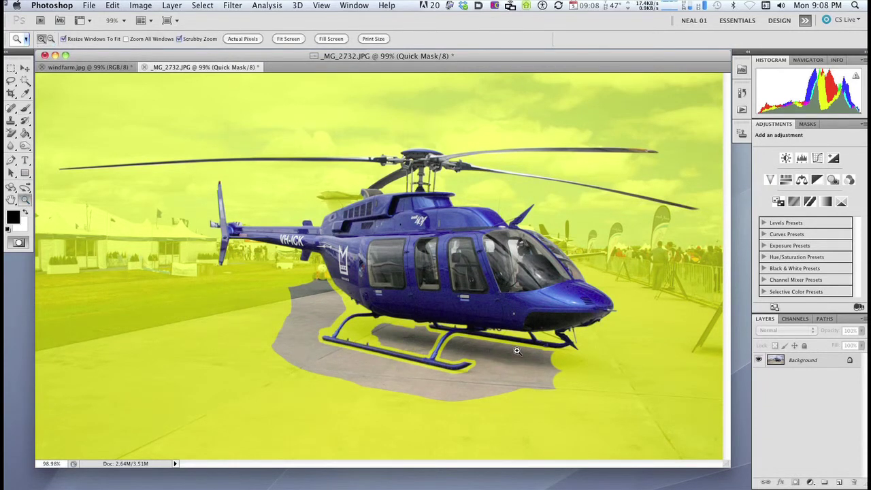
drag(555, 348, 620, 385)
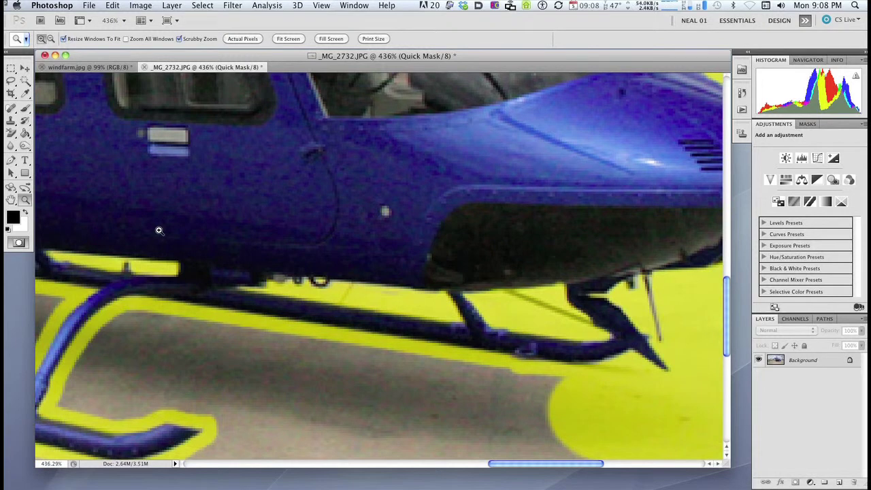
key(q)
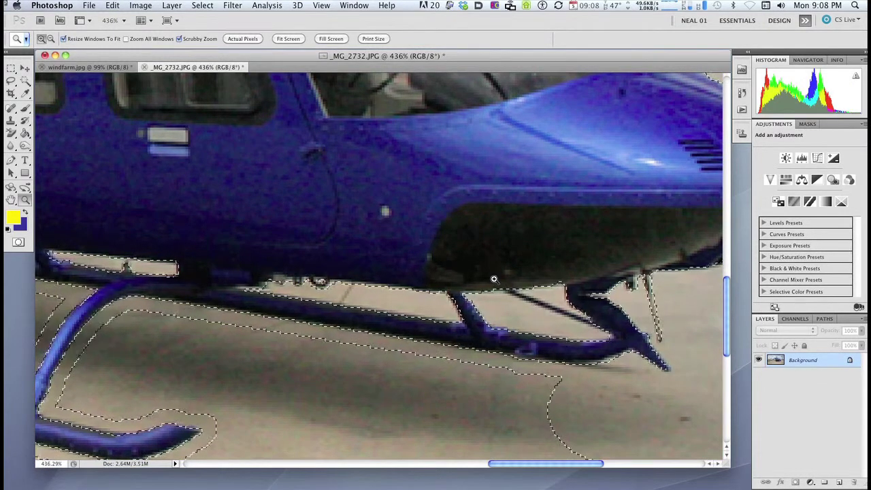
key(q)
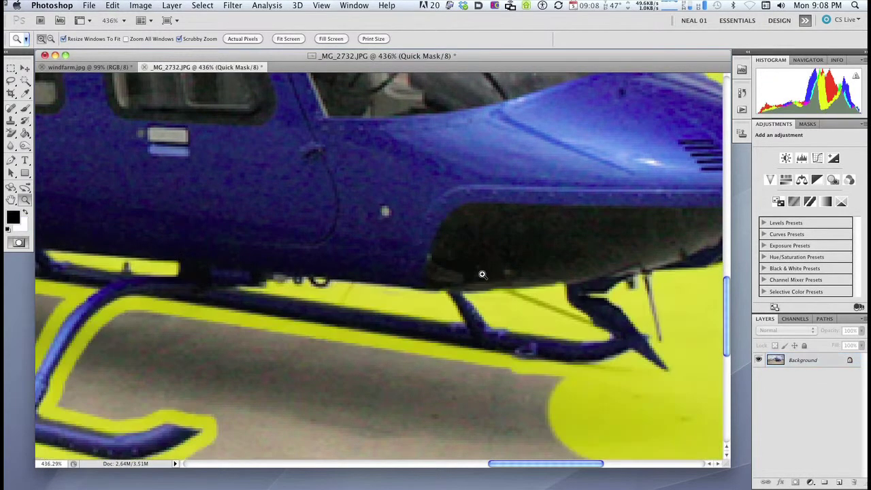
click(25, 213)
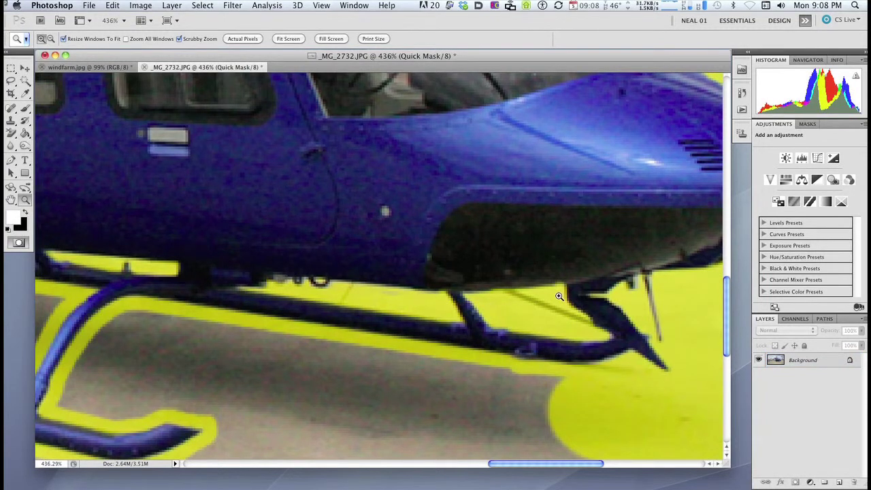
key(b)
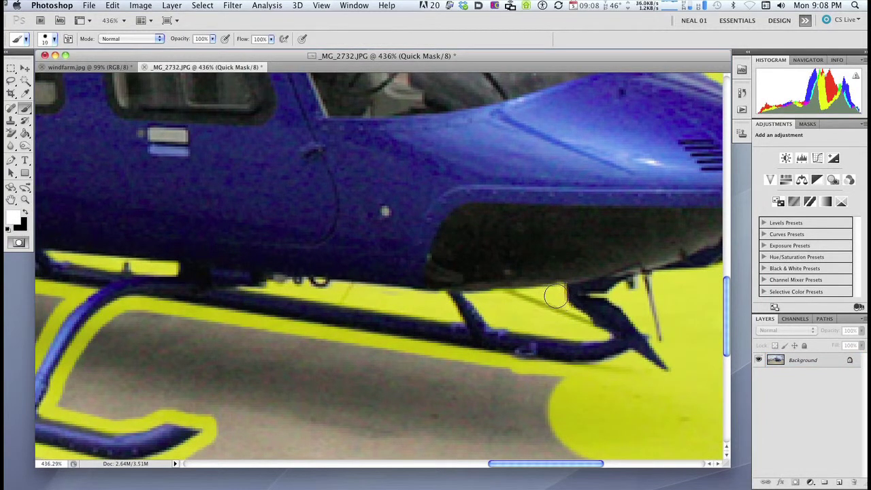
key(bracketleft)
key(bracketleft)
key(bracketleft)
shift+click(497, 284)
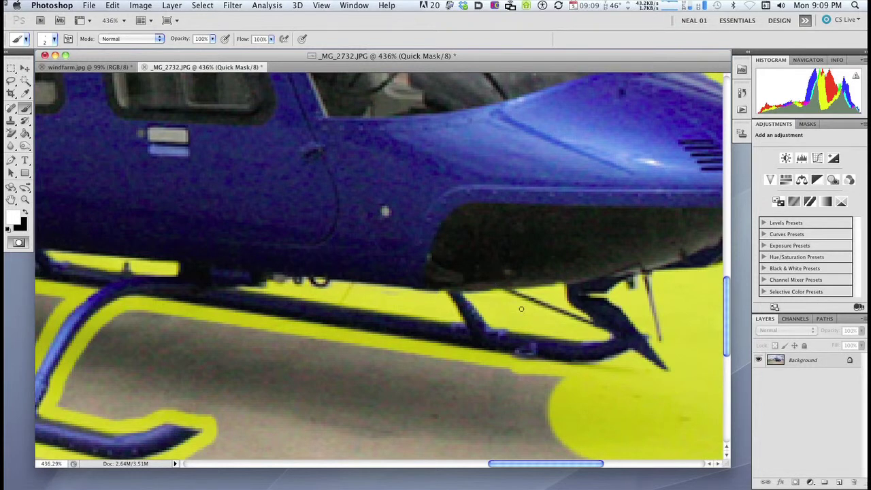
Paint black with a 9 px brush over the ground along the underside of the far skid, widening its masked border.
key(x)
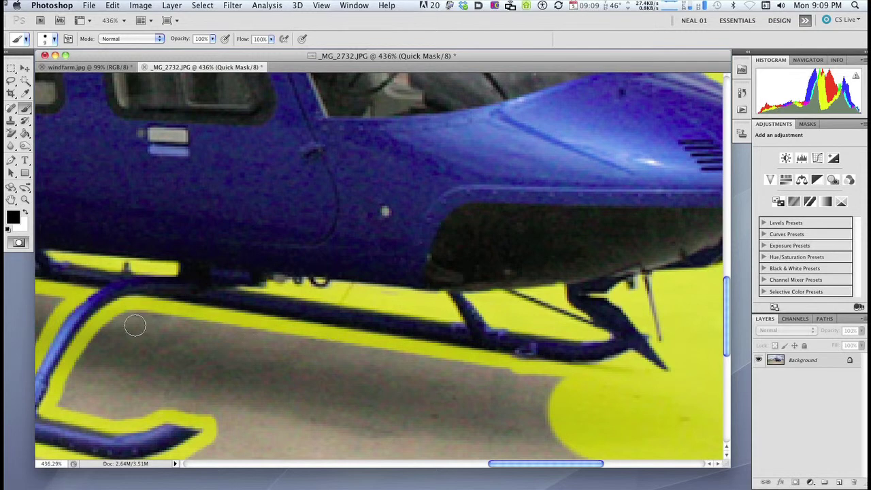
key(bracketright)
key(bracketright)
key(bracketright)
key(bracketright)
drag(130, 315, 194, 323)
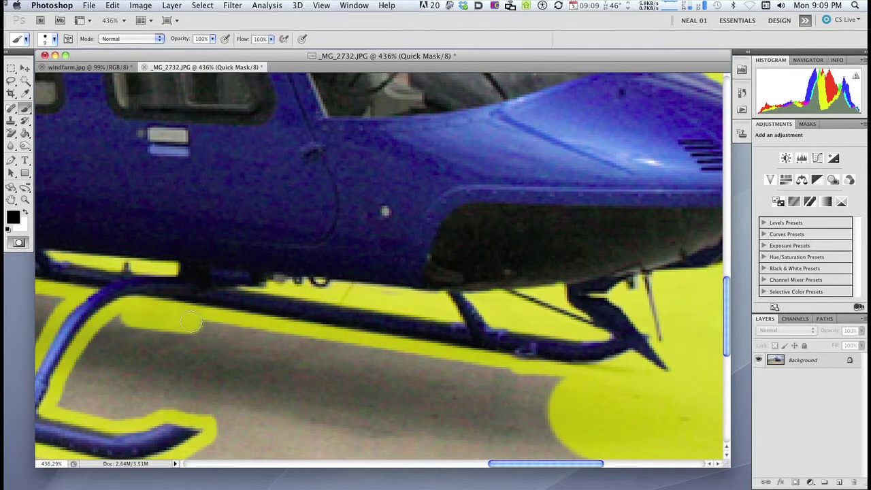
shift+click(570, 384)
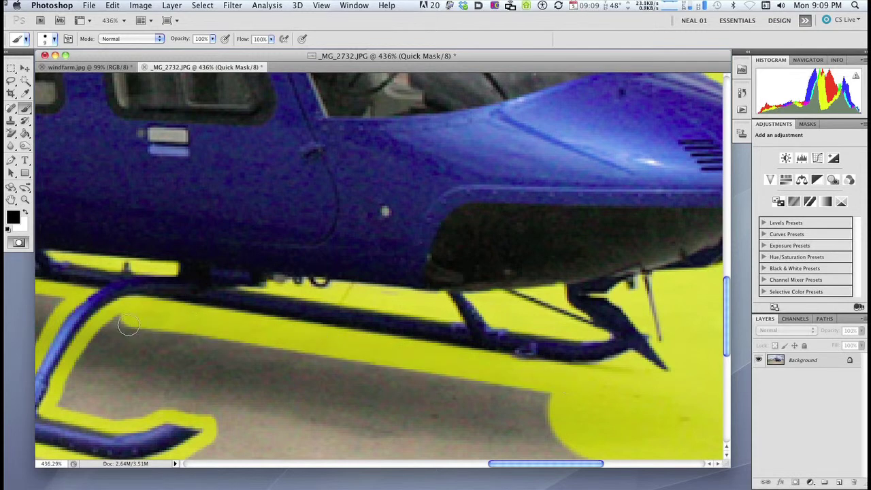
Mask the remaining ground and shadow between the two skids with black, enlarging the brush to 25 px.
mouse_move(94, 349)
mouse_down()
mouse_move(64, 401)
mouse_move(111, 409)
mouse_move(98, 411)
mouse_move(182, 404)
mouse_move(99, 402)
mouse_move(96, 385)
mouse_move(123, 346)
mouse_move(215, 373)
mouse_up()
key(bracketright)
key(bracketright)
key(bracketright)
key(bracketright)
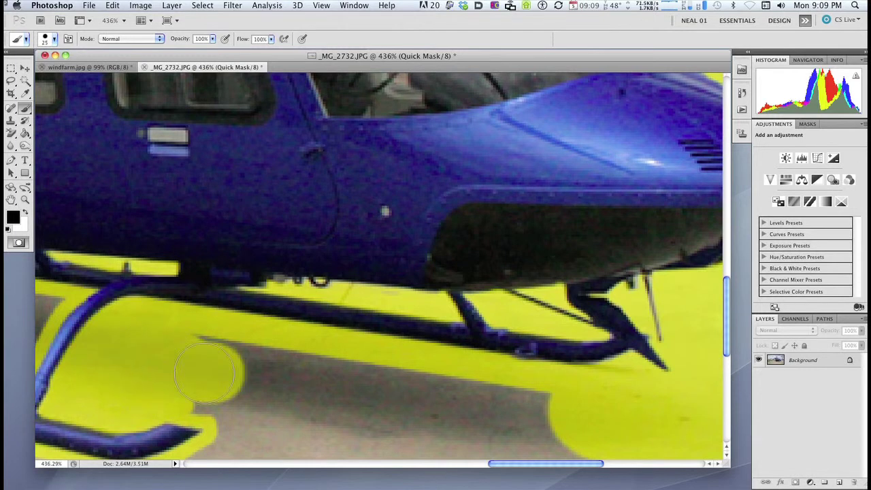
mouse_move(272, 401)
mouse_down()
mouse_move(195, 350)
mouse_move(613, 398)
mouse_up()
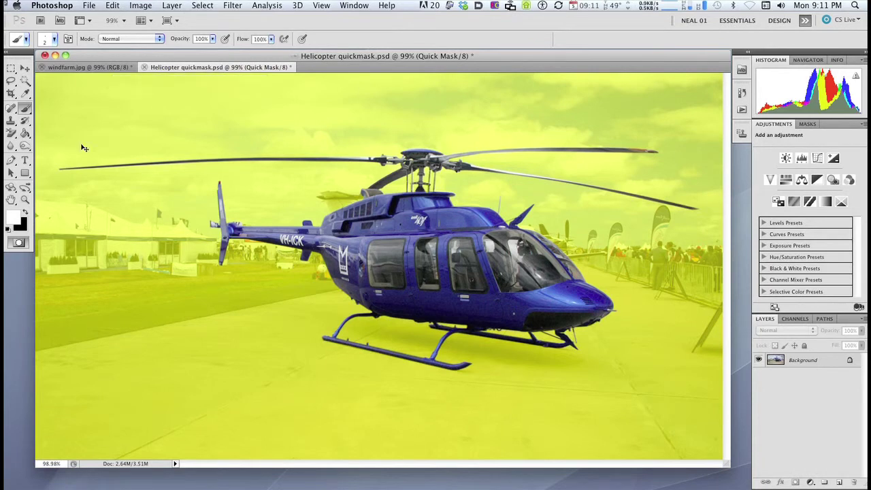
Save Helicopter quickmask.psd and display the Quick Mask channel alone in black and white.
key(super+s)
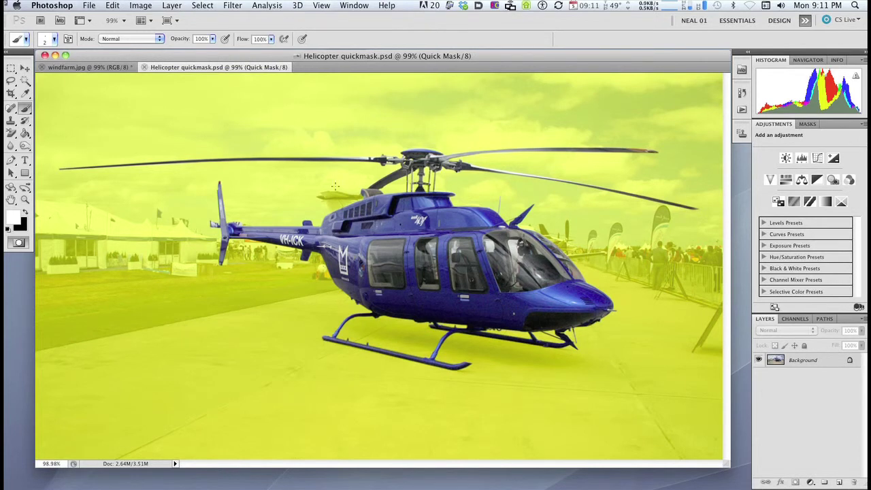
click(794, 320)
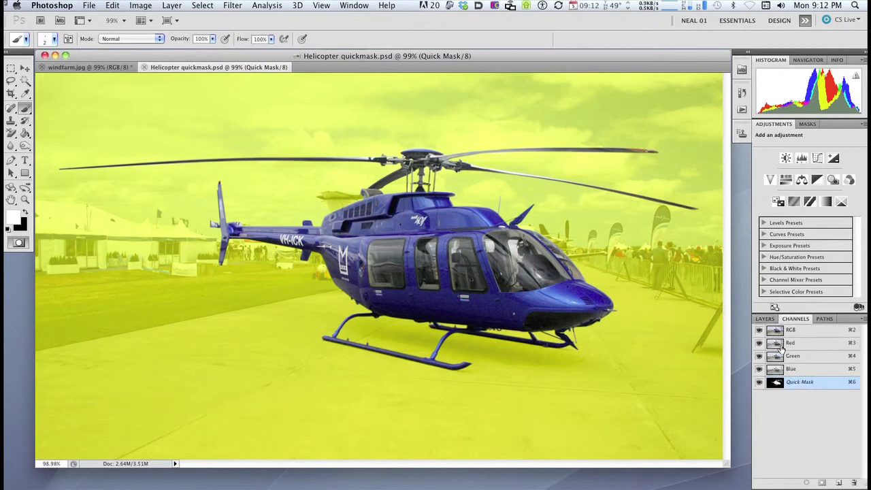
click(759, 330)
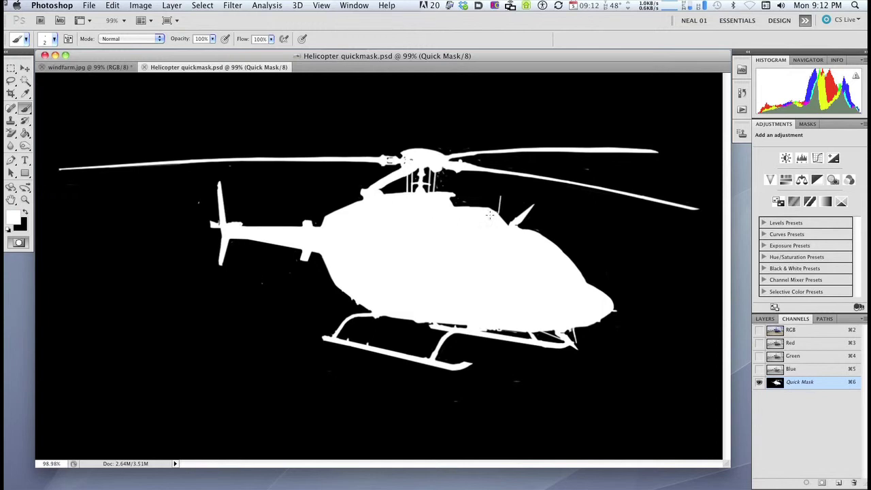
Paint out the stray grey specks beside the rotor rods and above the cabin roof with a 5 px black brush.
key(z)
drag(475, 213, 551, 229)
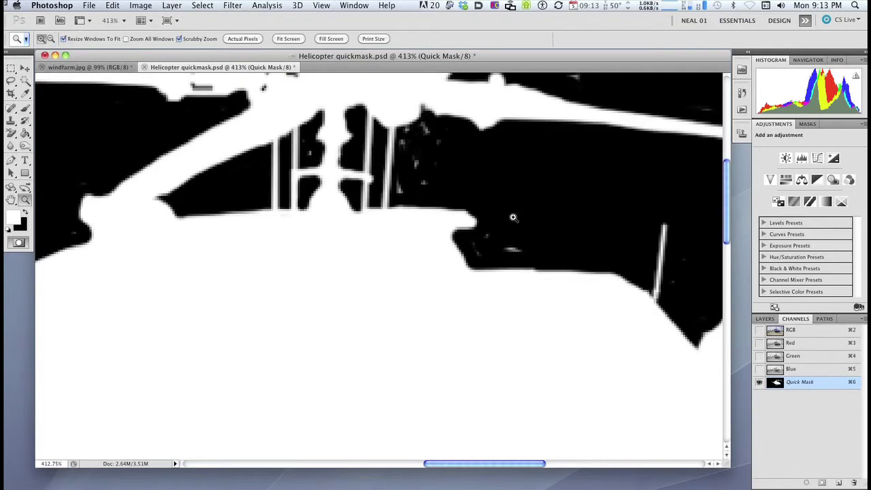
key(x)
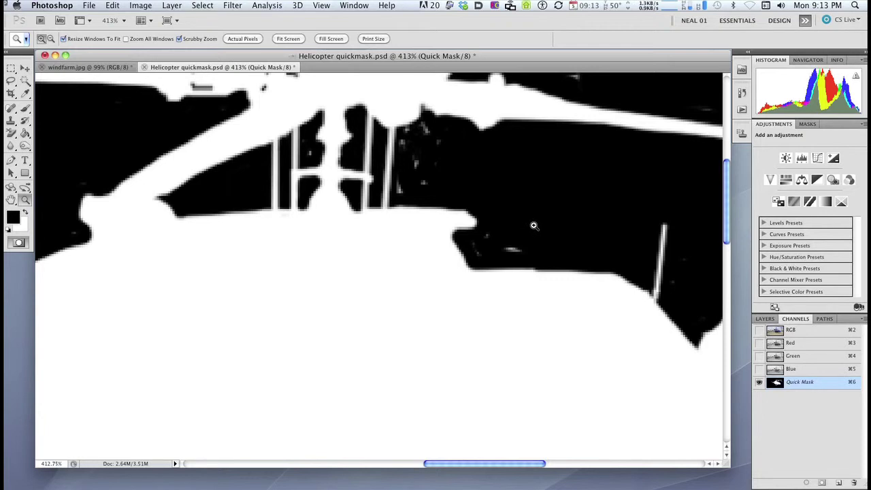
key(b)
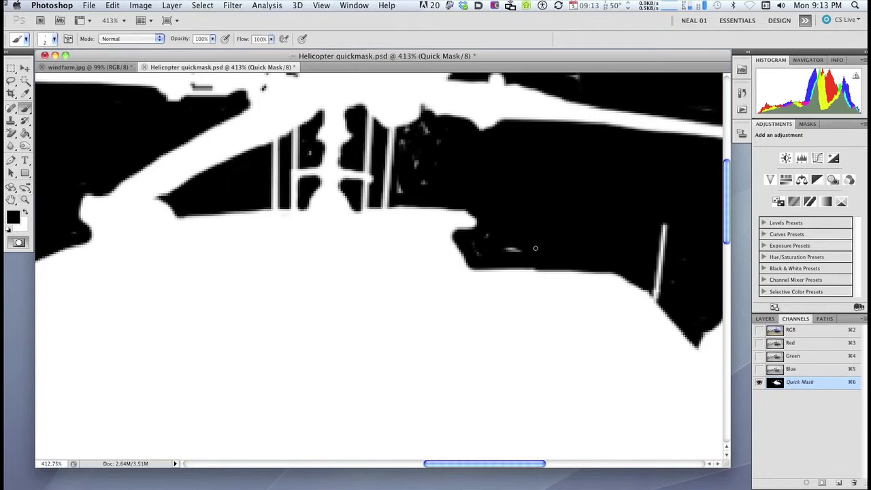
key(bracketright)
key(bracketright)
key(bracketright)
drag(503, 249, 497, 238)
mouse_move(417, 158)
mouse_down()
mouse_move(424, 127)
mouse_move(404, 132)
mouse_move(404, 145)
mouse_up()
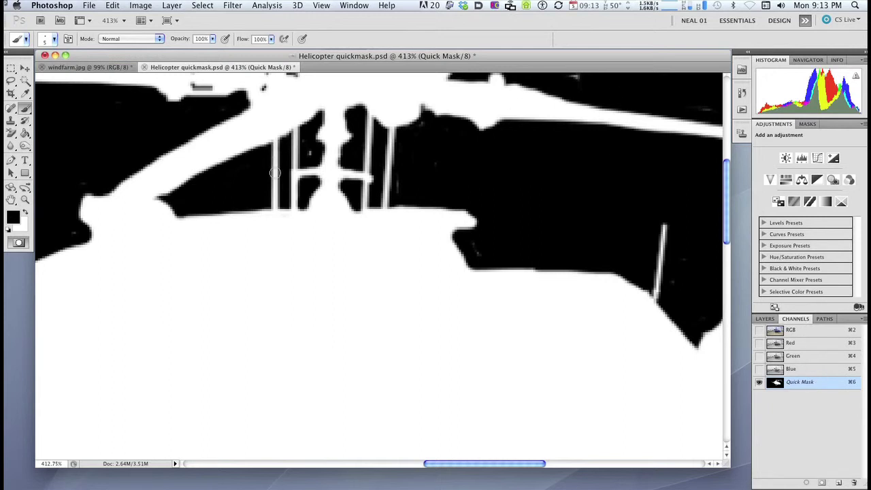
Paint black over the stray specks above the rotor dome and around the forward blades, and return to the full image view.
drag(424, 165, 389, 266)
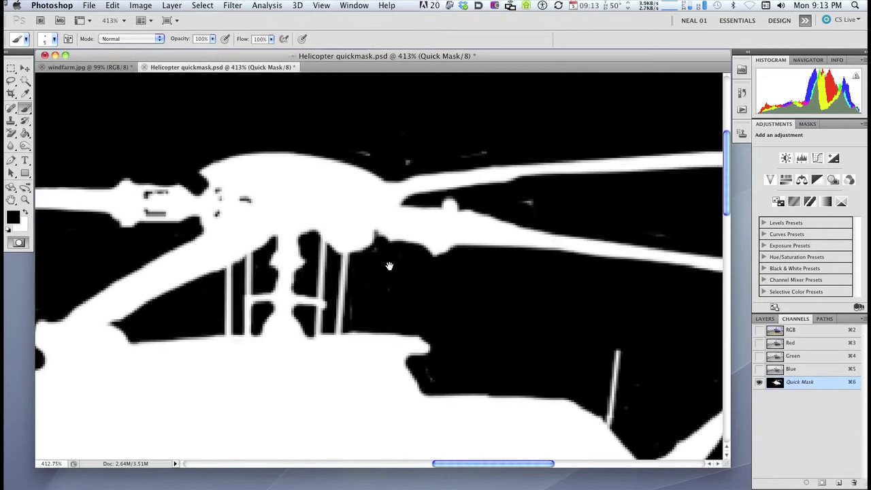
mouse_move(496, 157)
mouse_down()
mouse_move(407, 161)
mouse_move(354, 149)
mouse_up()
key(super+minus)
key(super+minus)
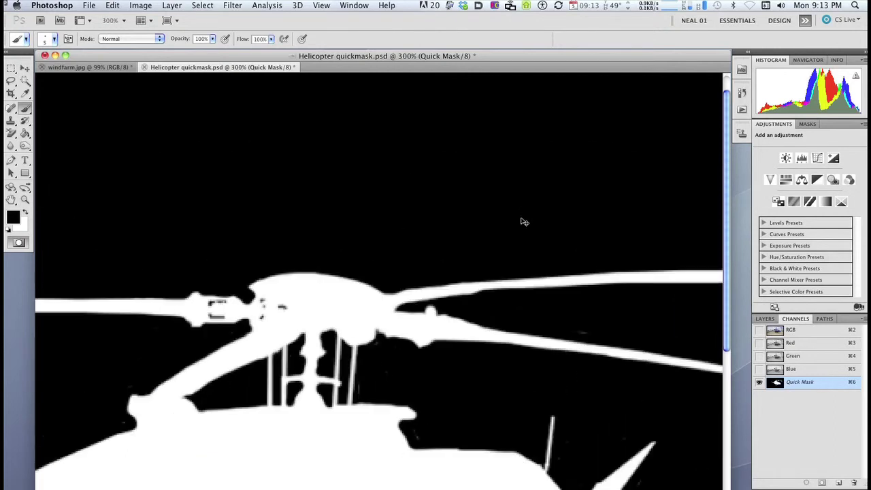
key(super+minus)
key(super+0)
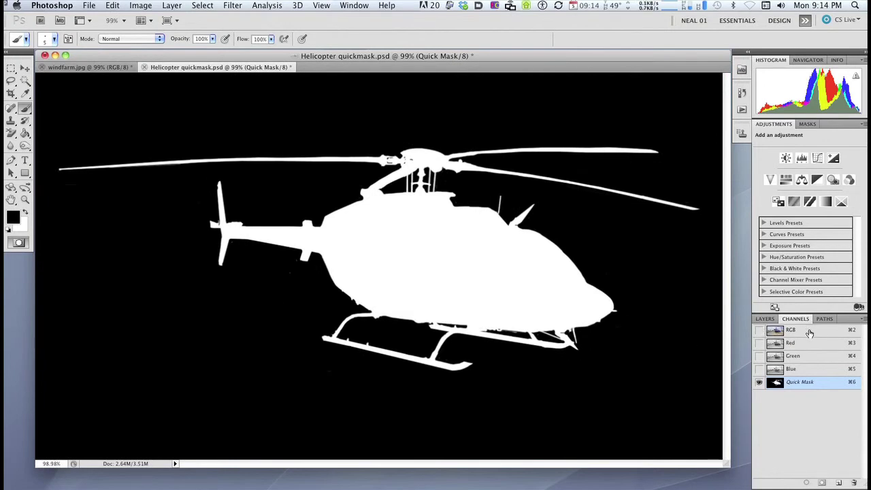
Show the RGB composite together with the Quick Mask overlay again, and save the file.
click(760, 330)
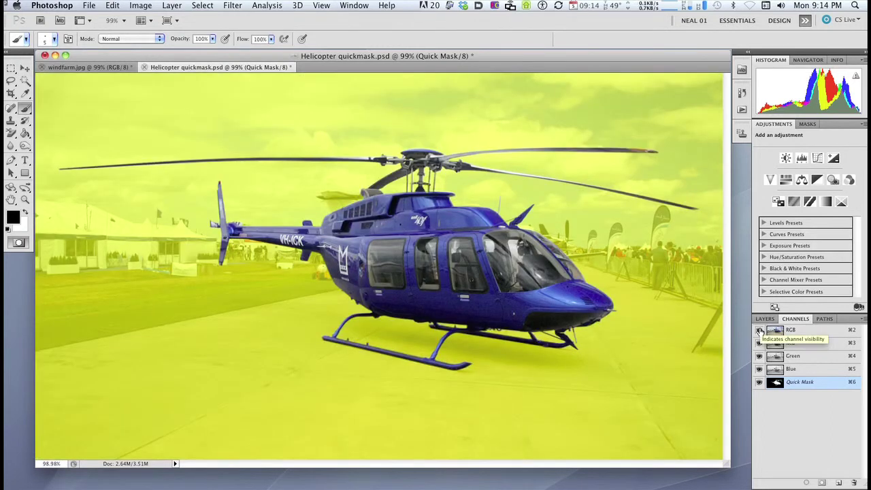
click(91, 5)
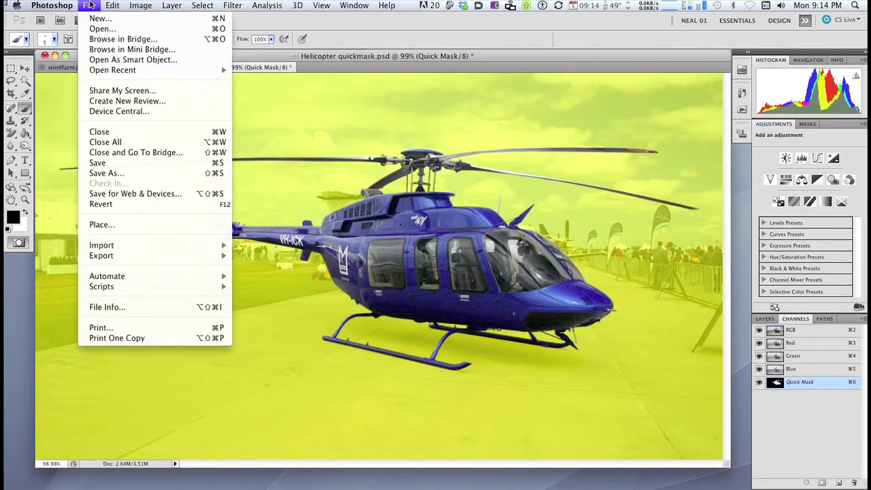
click(100, 164)
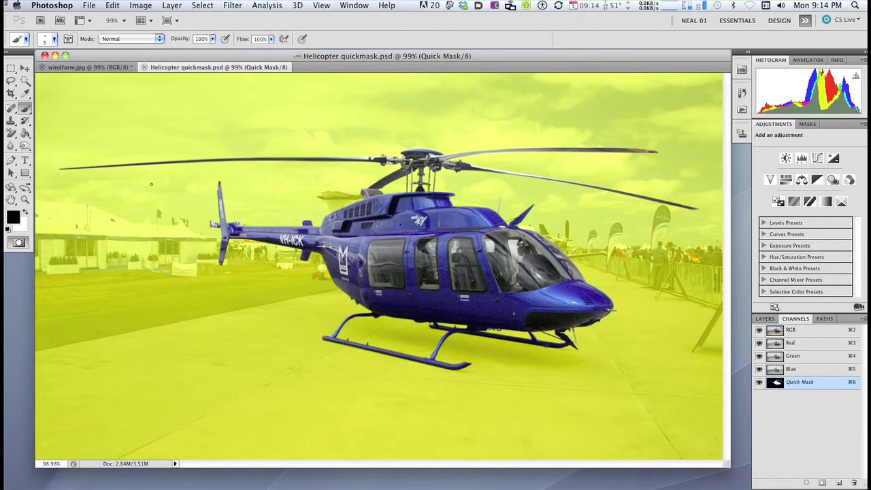
Convert the Quick Mask to a selection and save it as a new channel named "helicopter selection".
key(q)
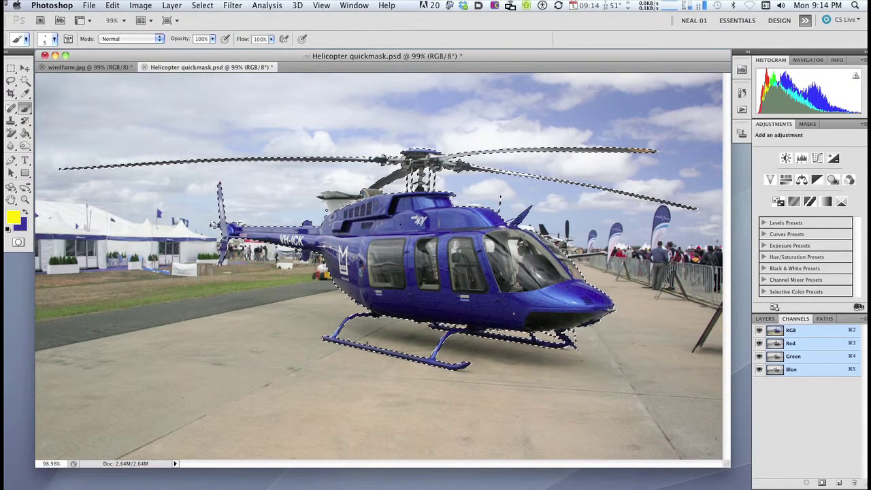
click(208, 5)
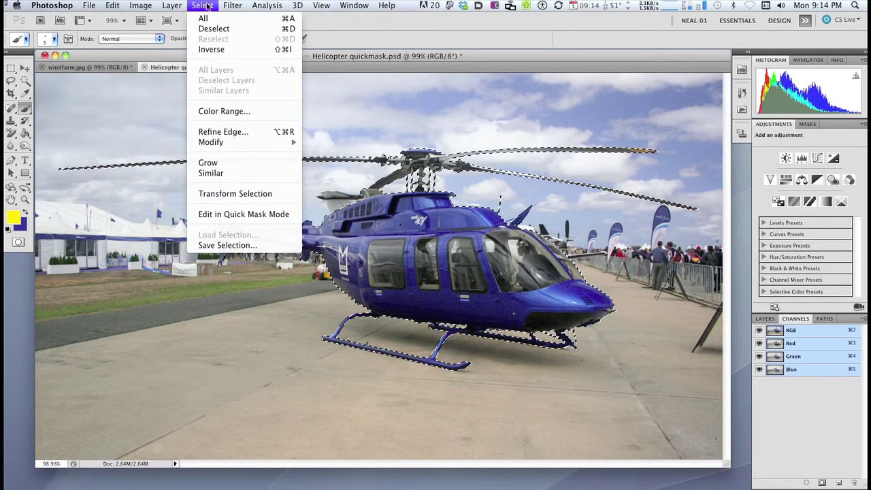
click(222, 247)
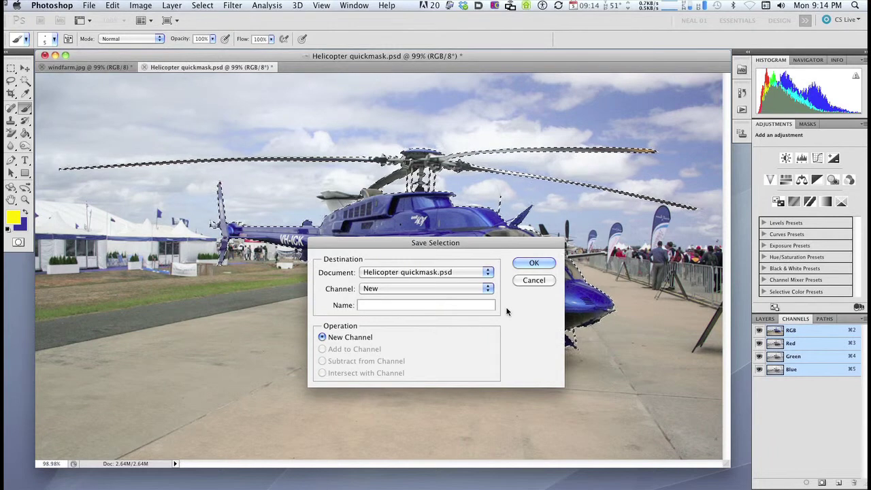
text(helicopter)
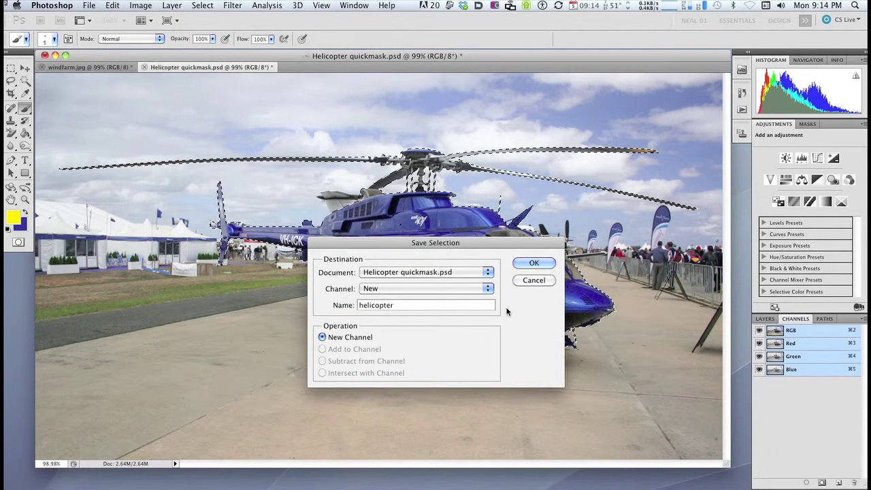
text( selection)
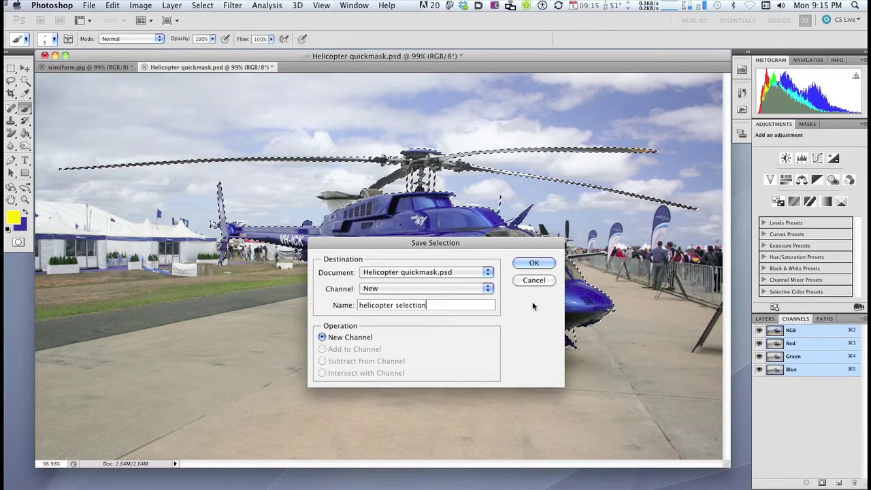
click(535, 263)
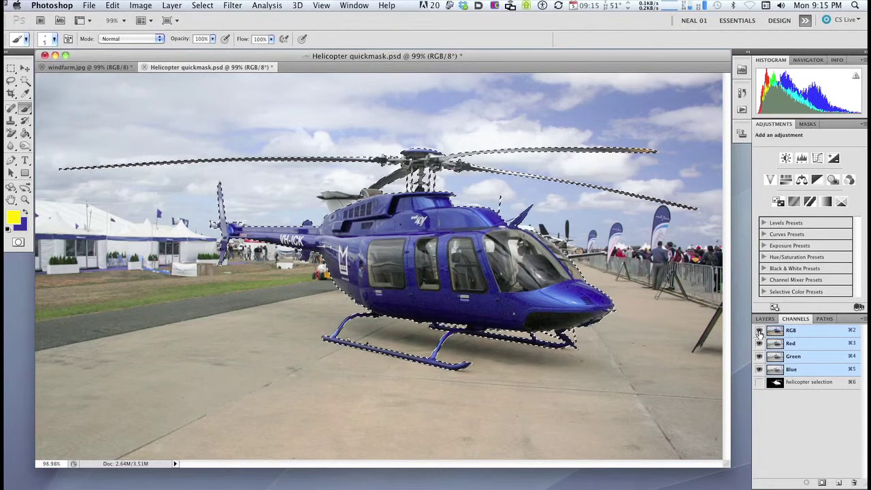
View the helicopter selection channel as an overlay and alone in black and white, and deselect the helicopter.
click(759, 382)
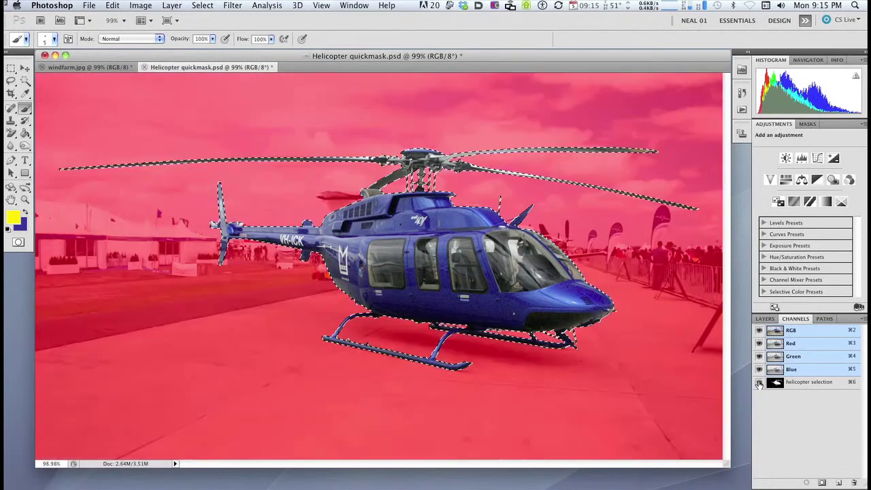
click(756, 332)
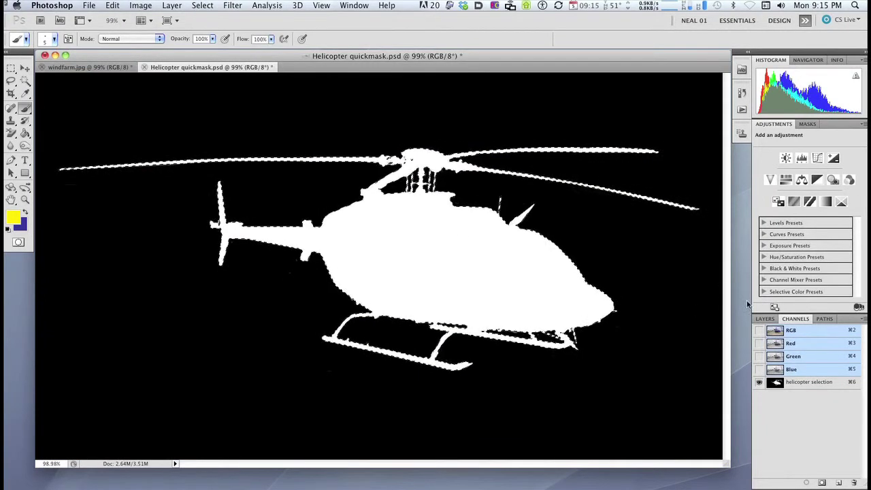
click(758, 331)
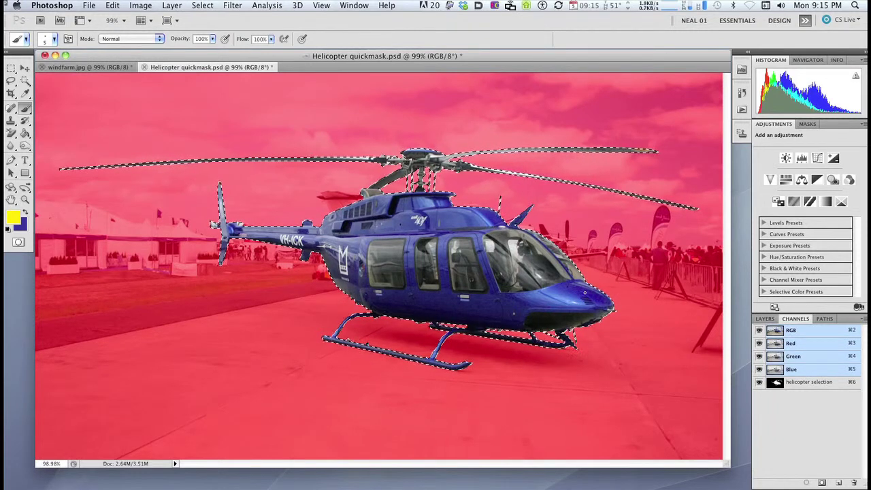
key(super+d)
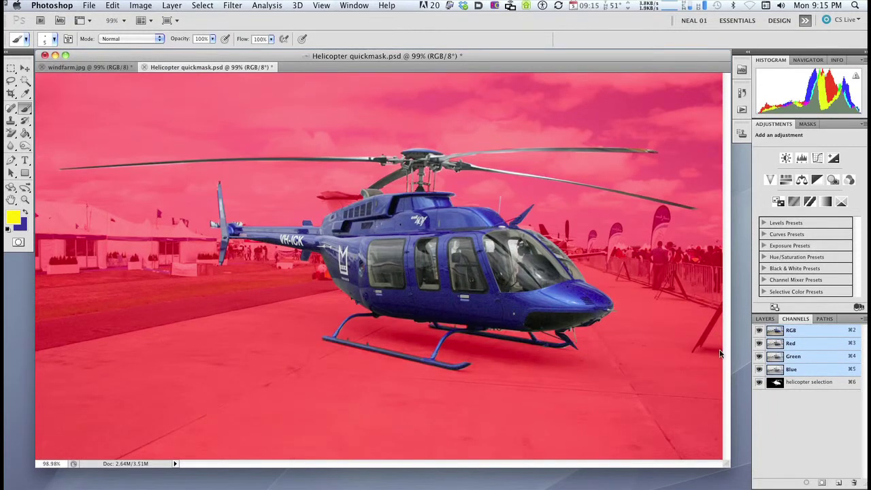
Compare the image with and without the helicopter selection overlay, and save the file.
click(759, 383)
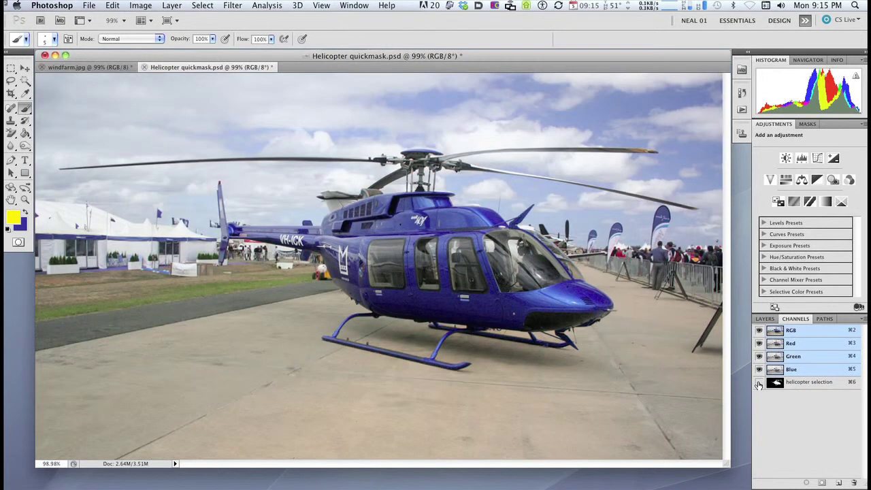
click(758, 383)
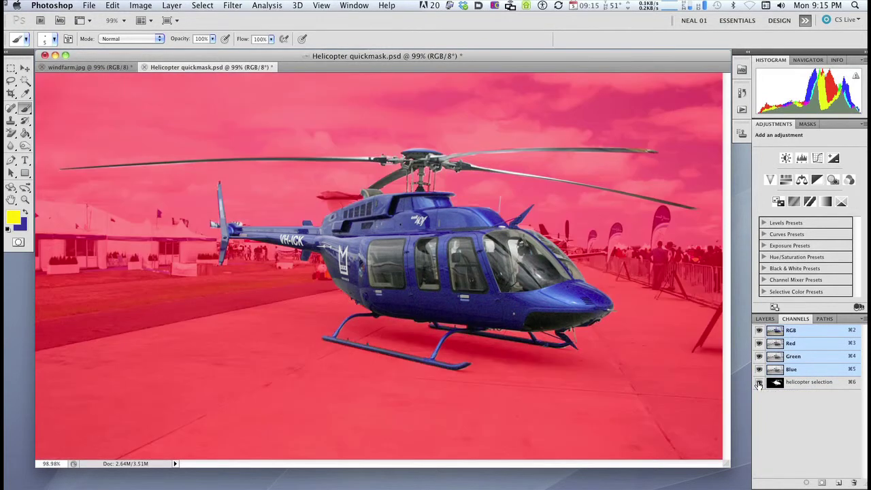
click(759, 332)
click(759, 332)
key(super+s)
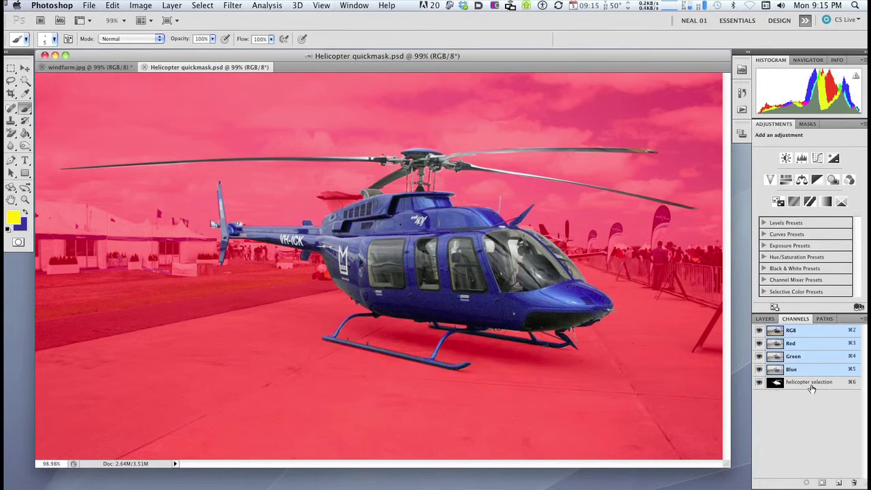
Hide the red overlay and load the helicopter selection channel as an active selection.
click(759, 384)
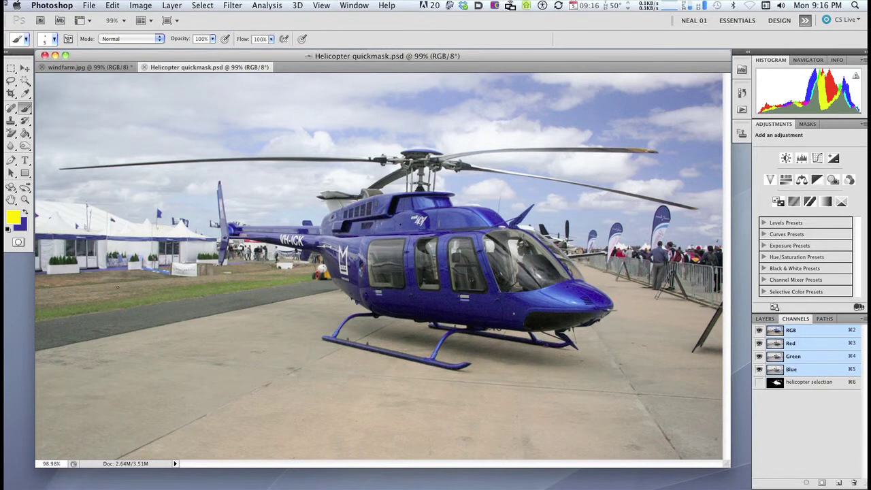
click(759, 383)
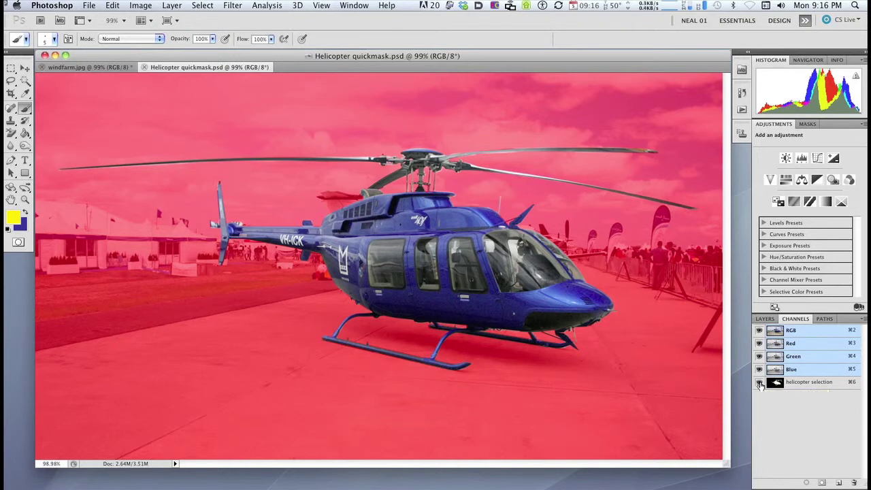
click(760, 383)
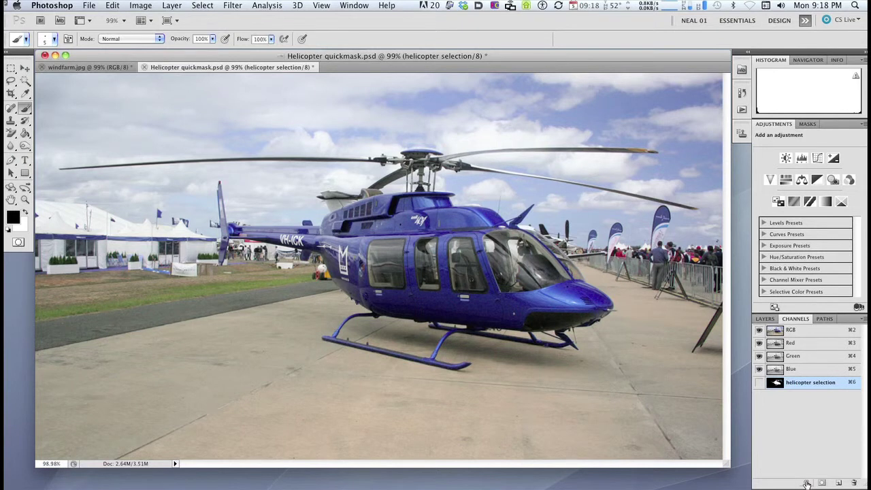
click(806, 483)
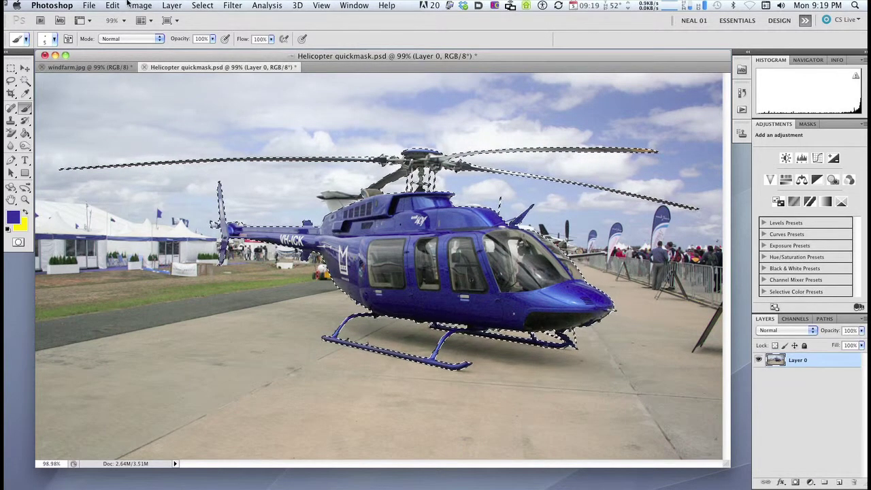
Copy the selected helicopter from Layer 0 and paste it into windfarm.jpg.
click(113, 5)
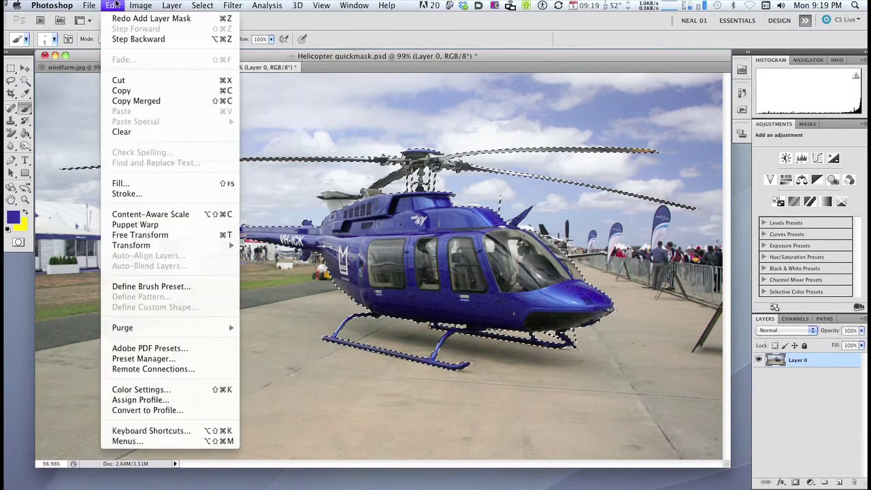
click(125, 91)
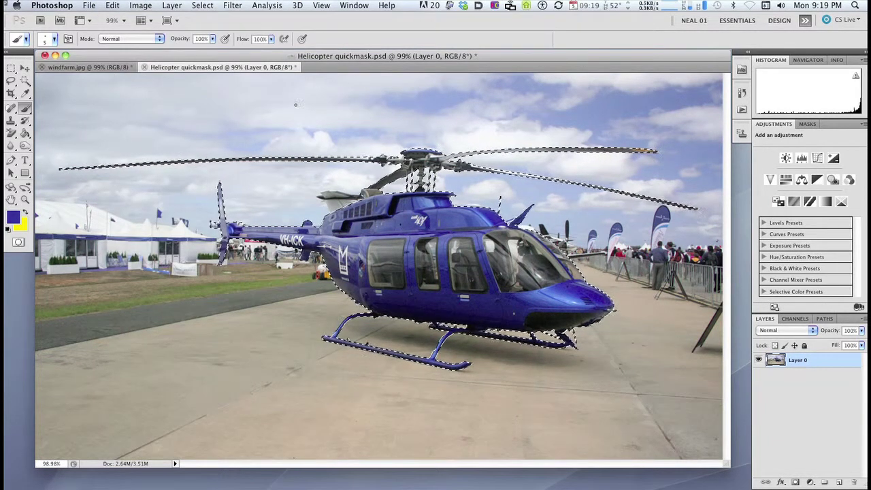
click(77, 67)
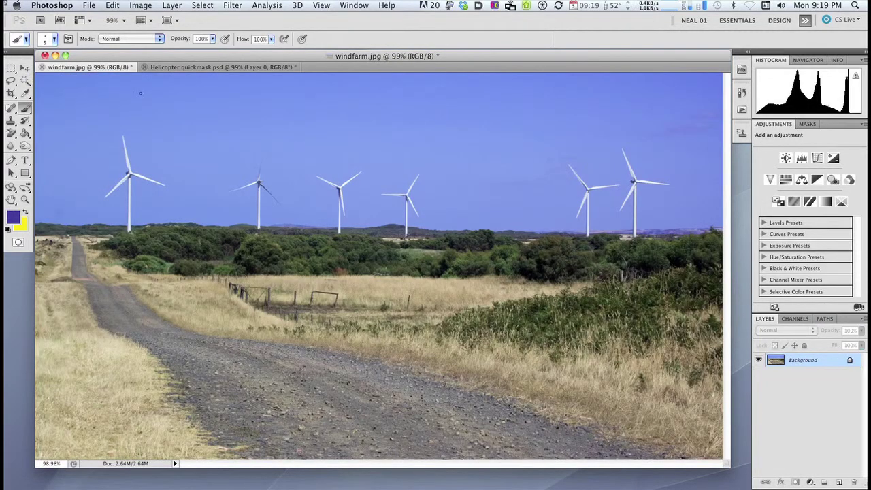
key(super+v)
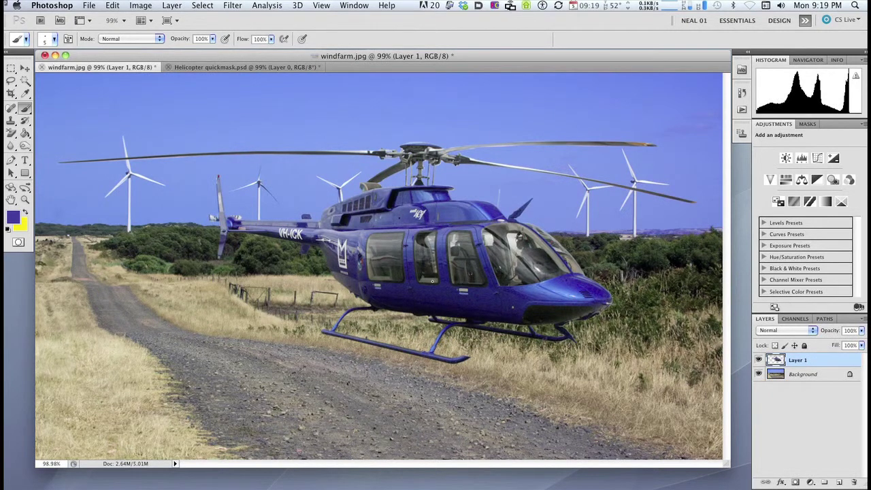
Move the pasted helicopter slightly lower and scale it proportionally to about 78.56% with Free Transform.
click(24, 69)
drag(424, 278, 419, 297)
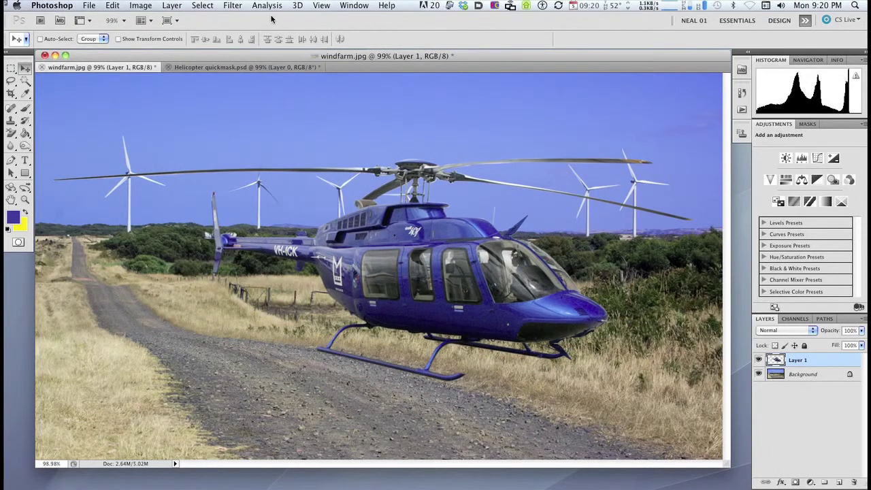
click(115, 6)
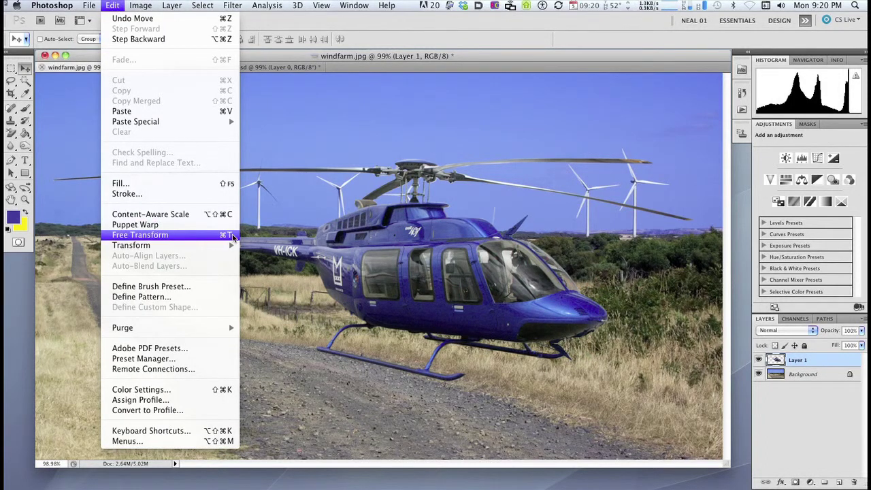
click(223, 237)
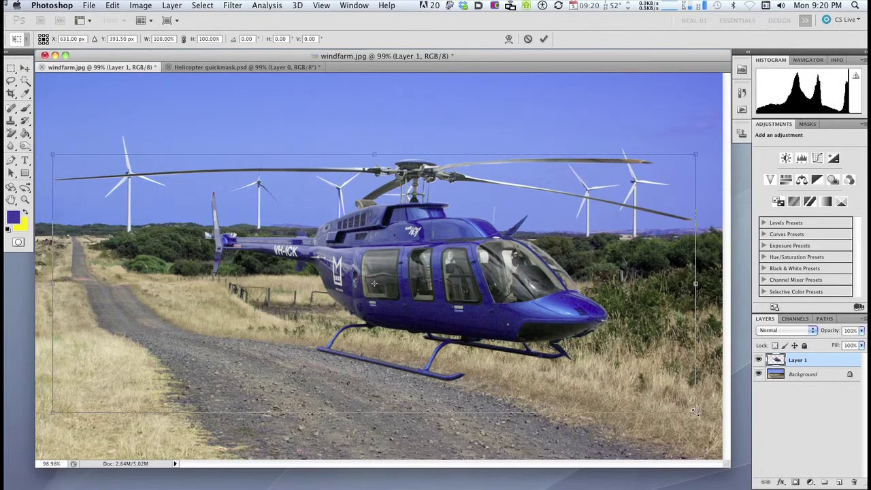
drag(694, 411, 573, 317)
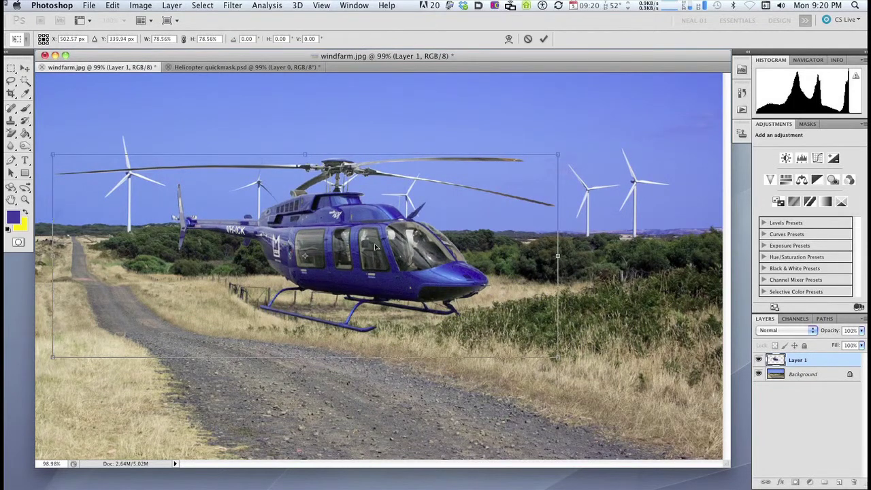
Position the scaled helicopter over the gravel road at about X 379 px, Y 450 px, and apply the transform.
drag(369, 220, 305, 273)
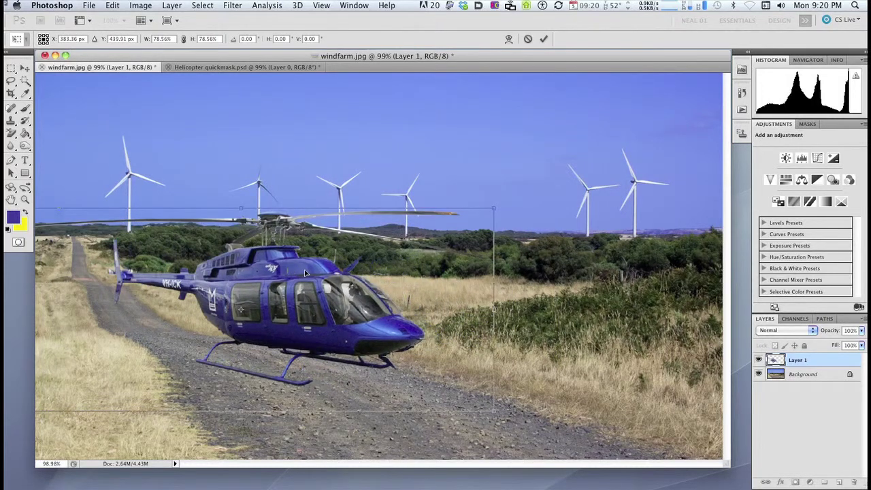
mouse_move(305, 270)
mouse_down()
mouse_move(297, 270)
mouse_move(303, 274)
mouse_up()
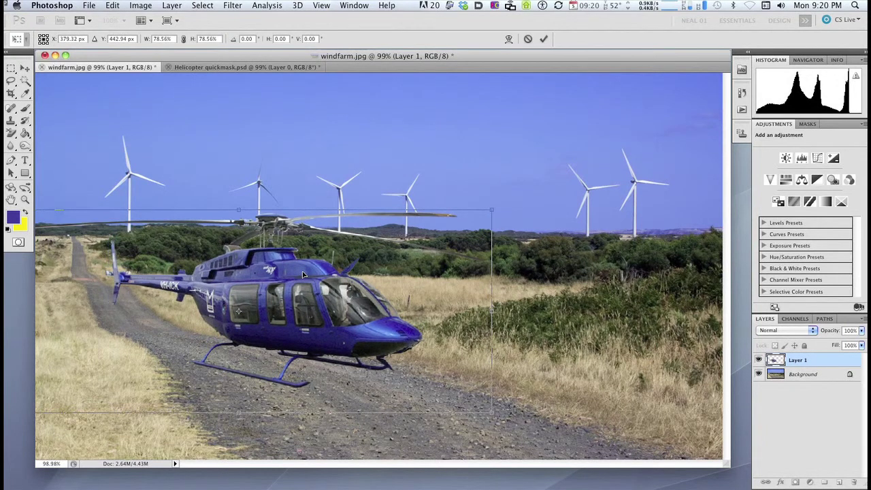
key(Down)
key(Down)
key(Down)
key(Down)
key(Down)
key(Down)
key(Down)
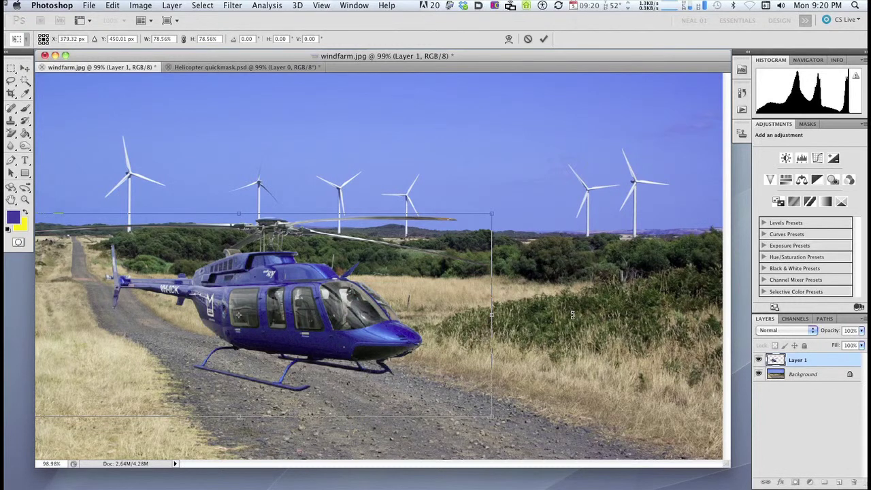
key(Return)
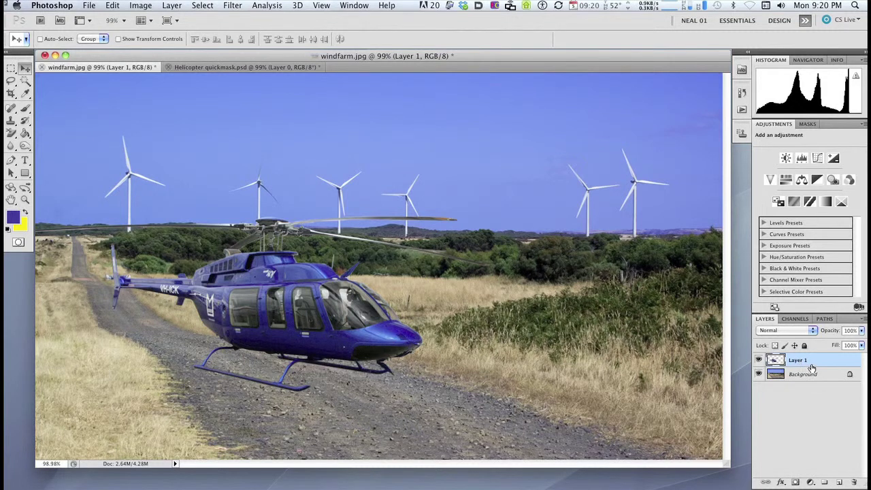
On a new layer beneath the helicopter layer, paint a black shadow under the fuselage and skids with a soft 97 px brush.
click(840, 482)
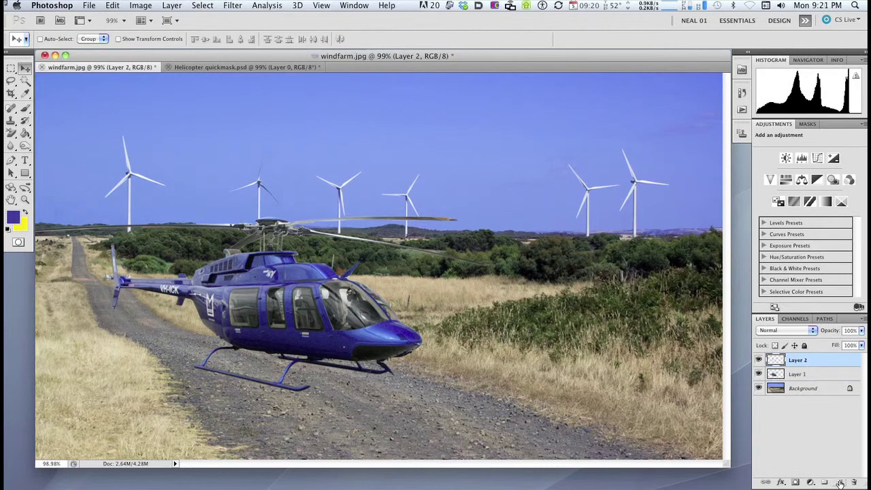
drag(810, 361, 808, 375)
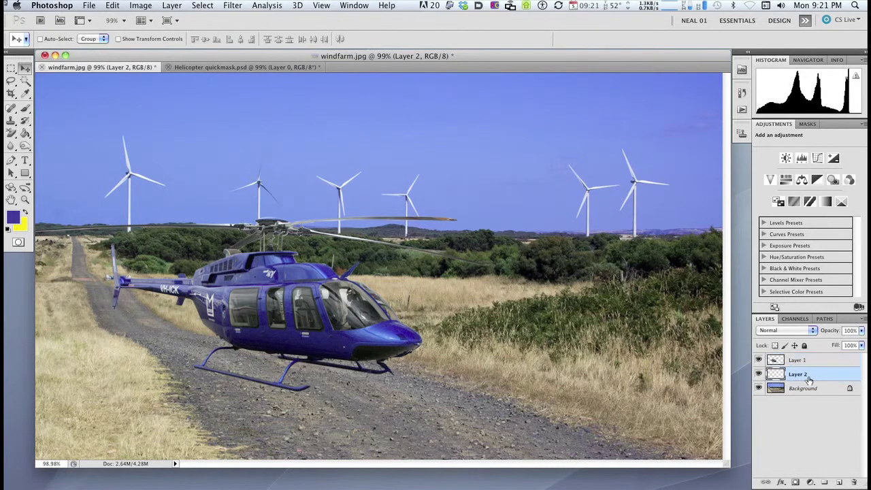
click(8, 230)
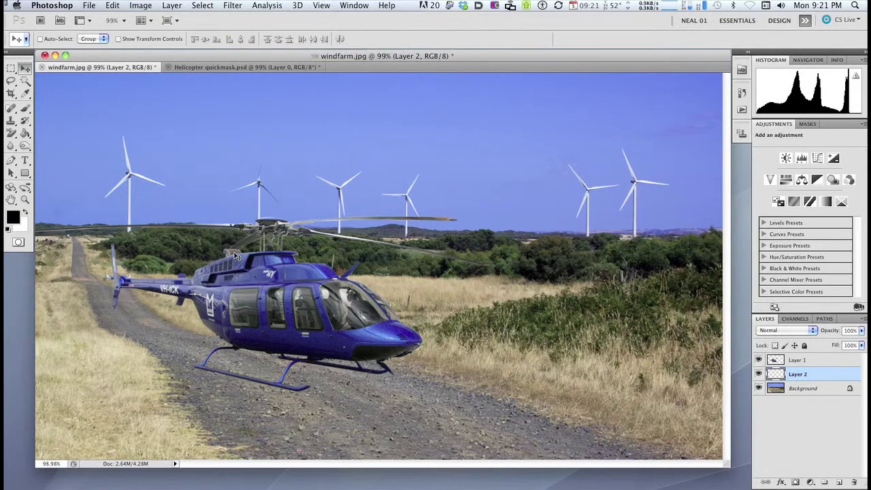
key(b)
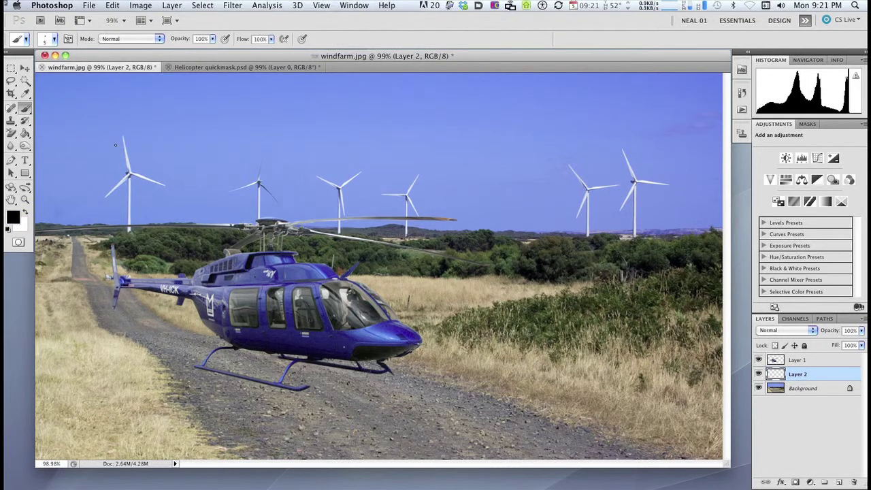
right_click(353, 151)
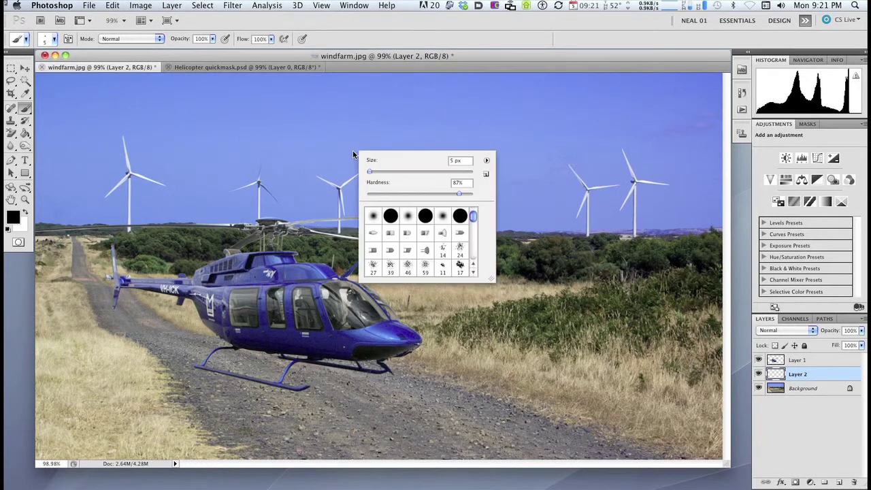
mouse_move(371, 173)
mouse_down()
mouse_move(417, 175)
mouse_move(442, 194)
mouse_move(393, 195)
mouse_up()
mouse_move(381, 366)
mouse_down()
mouse_move(336, 367)
mouse_move(293, 353)
mouse_move(233, 360)
mouse_move(289, 363)
mouse_move(176, 345)
mouse_move(185, 340)
mouse_up()
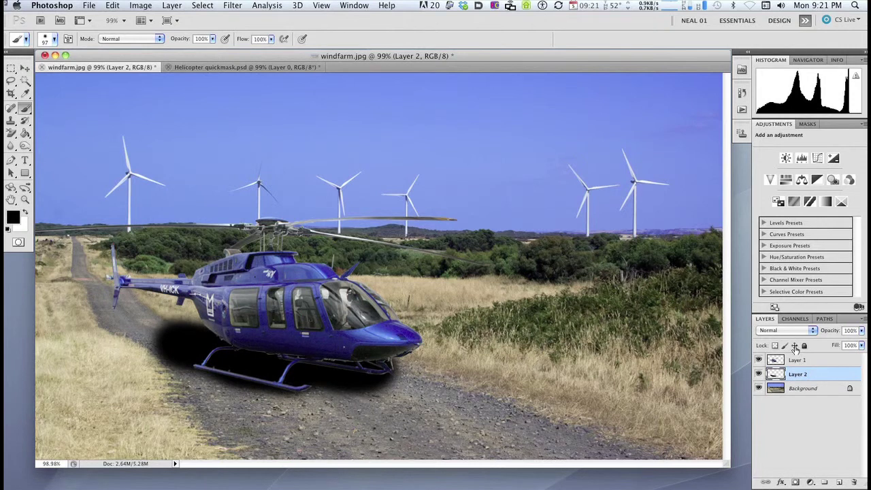
Reduce the shadow layer's opacity to about 24% and add a new empty layer directly above it.
click(862, 332)
drag(859, 346, 818, 346)
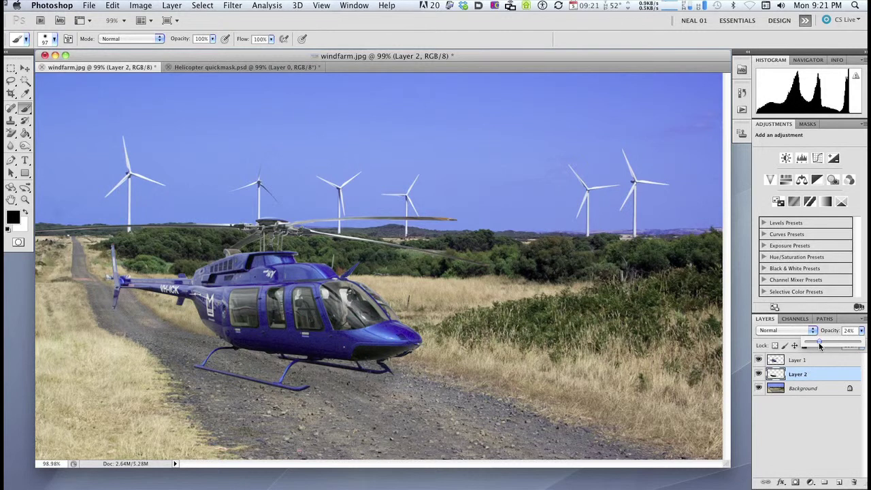
click(842, 482)
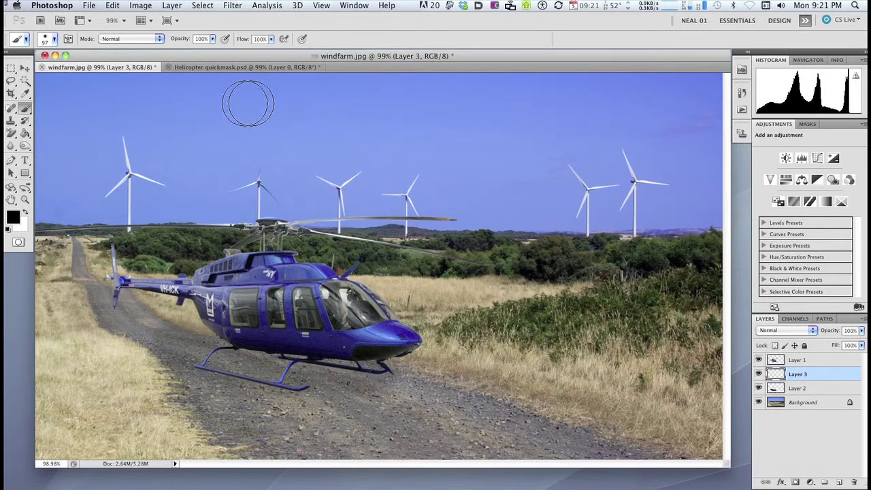
Paint darker contact shadows at the skids and under the rear fuselage with a black brush at 35% opacity, sized 20 to 45 px.
click(212, 40)
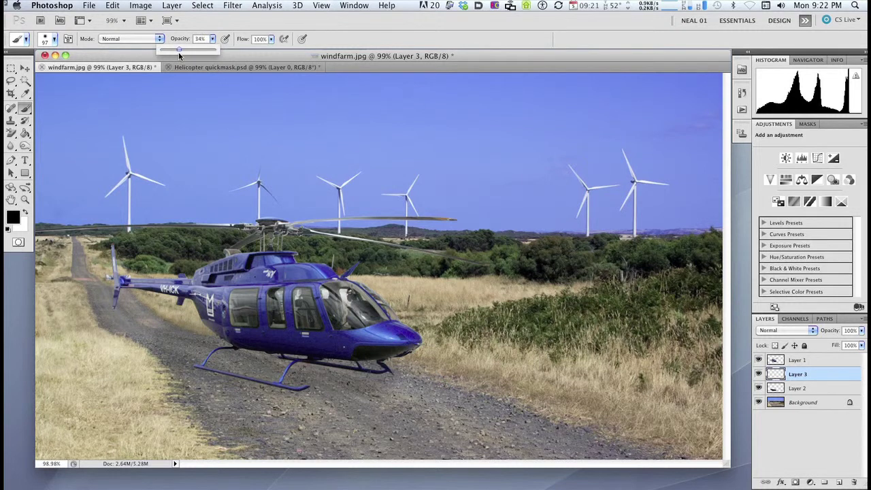
drag(179, 52, 180, 51)
key(bracketleft)
key(bracketleft)
key(bracketleft)
key(bracketleft)
key(bracketleft)
key(bracketleft)
key(bracketleft)
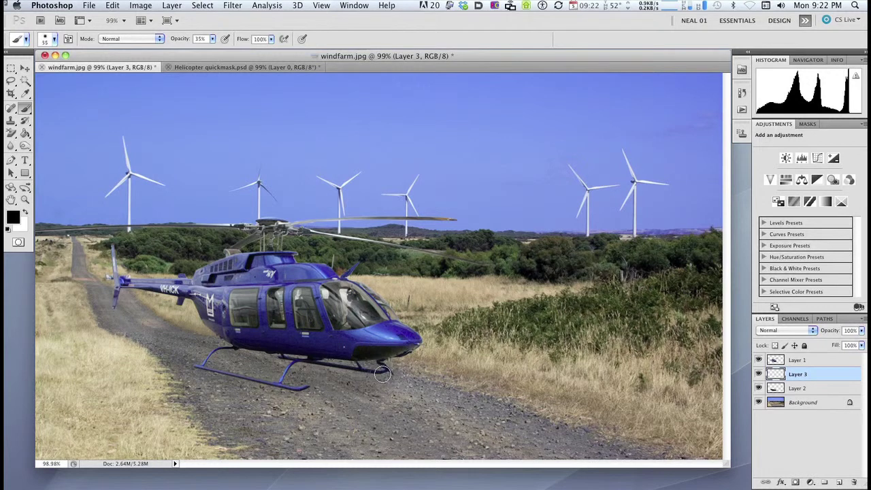
key(bracketleft)
key(bracketleft)
key(bracketleft)
drag(389, 374, 384, 374)
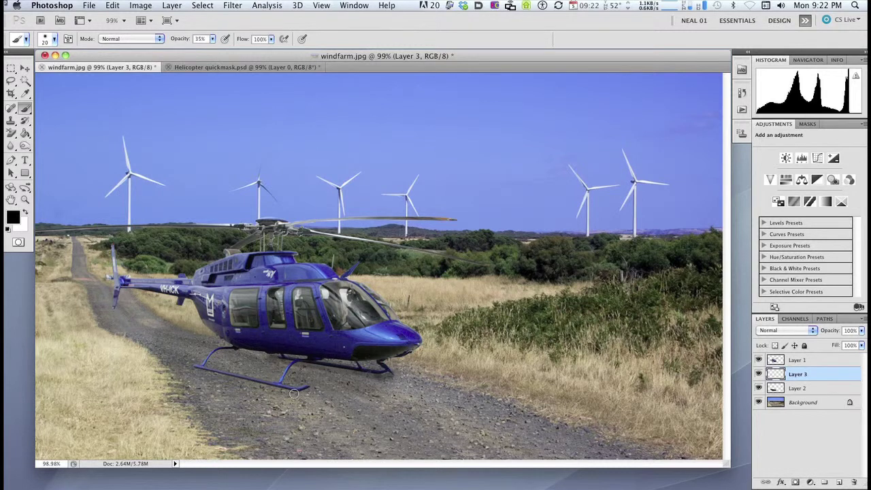
mouse_move(304, 394)
mouse_down()
mouse_move(222, 377)
mouse_move(288, 393)
mouse_up()
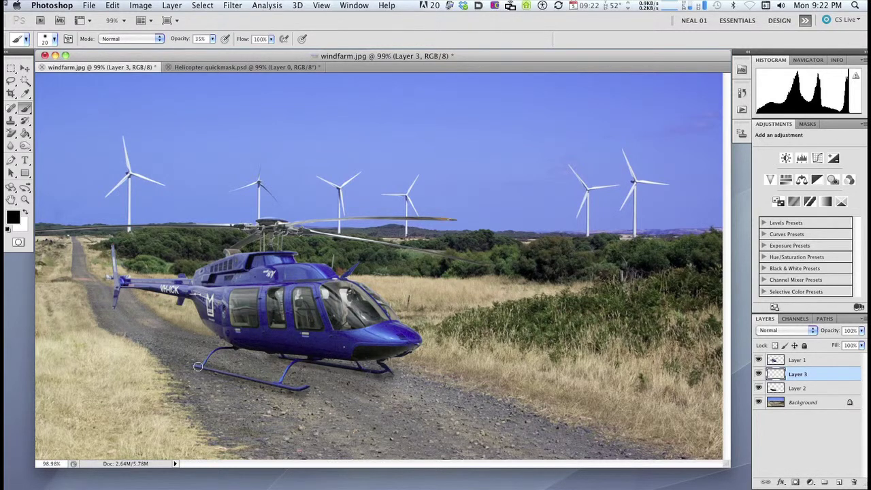
mouse_move(307, 357)
mouse_down()
mouse_move(279, 366)
mouse_move(318, 368)
mouse_move(224, 354)
mouse_move(151, 320)
mouse_move(317, 379)
mouse_move(191, 347)
mouse_move(173, 322)
mouse_move(188, 342)
mouse_move(339, 370)
mouse_move(294, 351)
mouse_move(264, 351)
mouse_move(308, 357)
mouse_move(213, 344)
mouse_up()
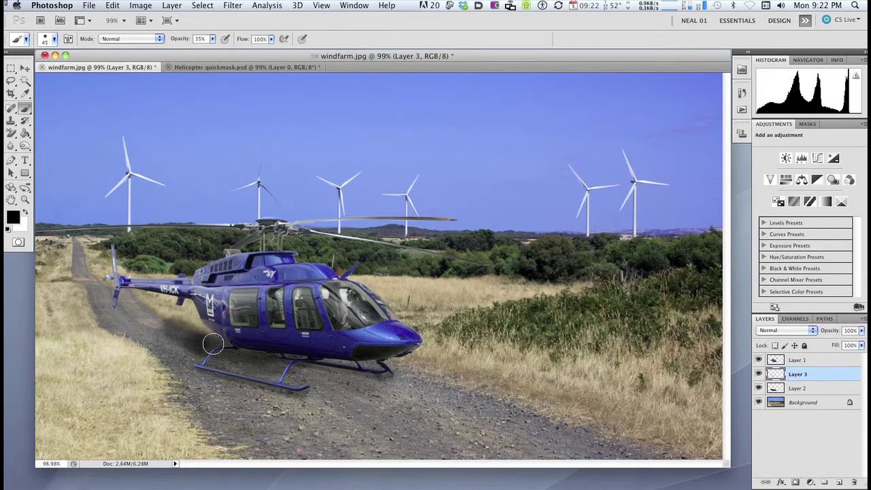
key(e)
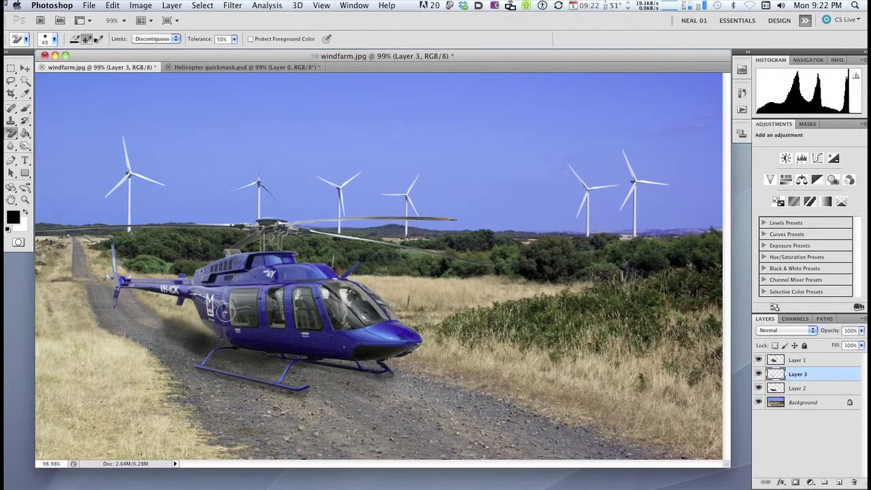
right_click(255, 293)
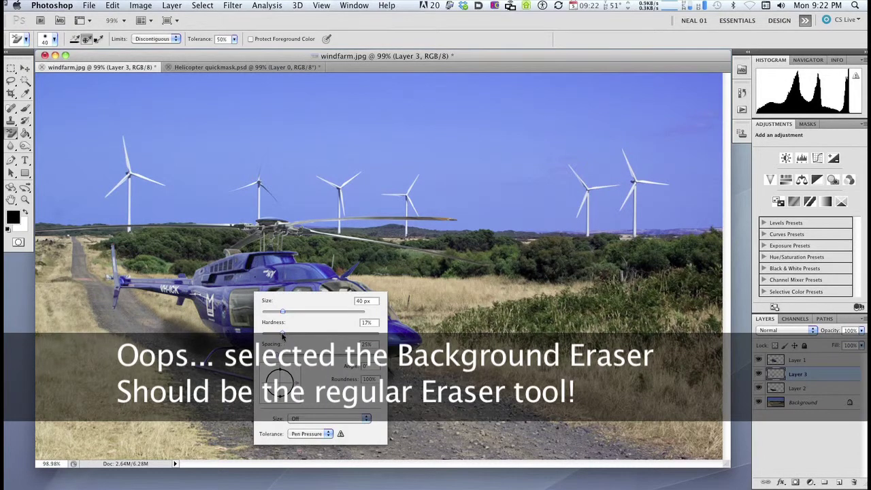
mouse_move(282, 334)
mouse_down()
mouse_move(259, 333)
mouse_move(301, 310)
mouse_up()
drag(301, 311, 322, 312)
click(176, 303)
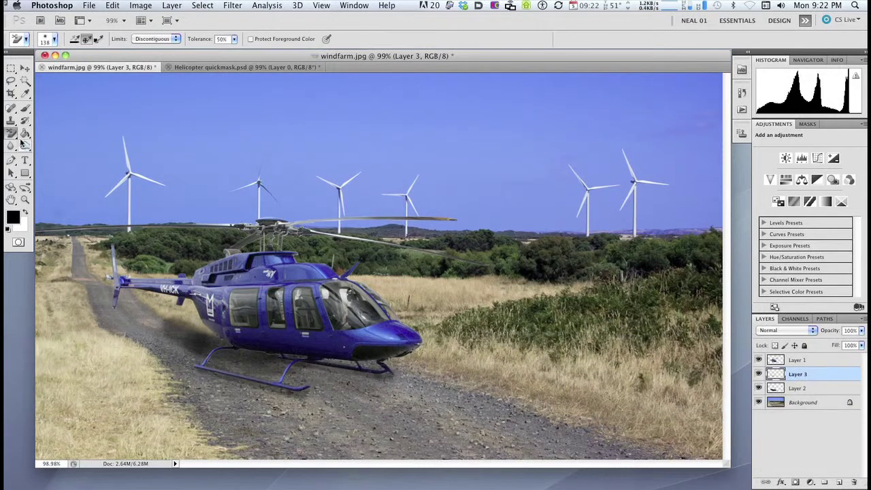
Switch to the regular Eraser tool and set its brush to 166 px with 0% hardness.
click(11, 133)
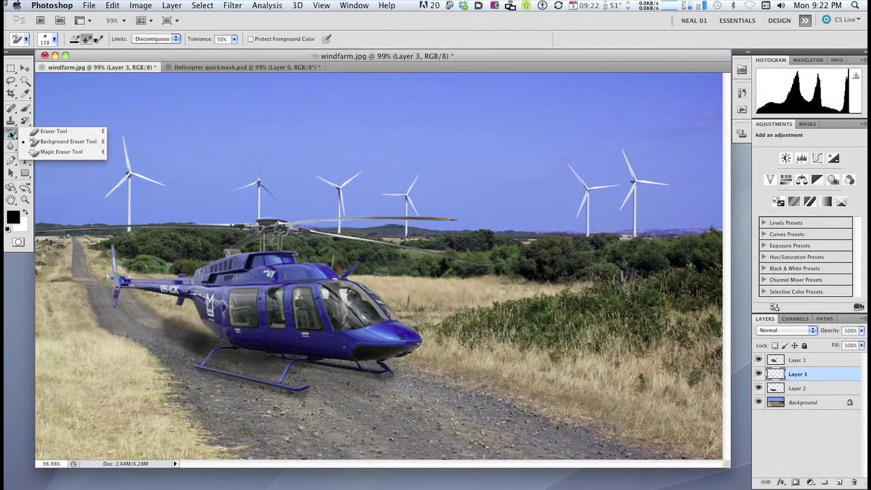
click(62, 135)
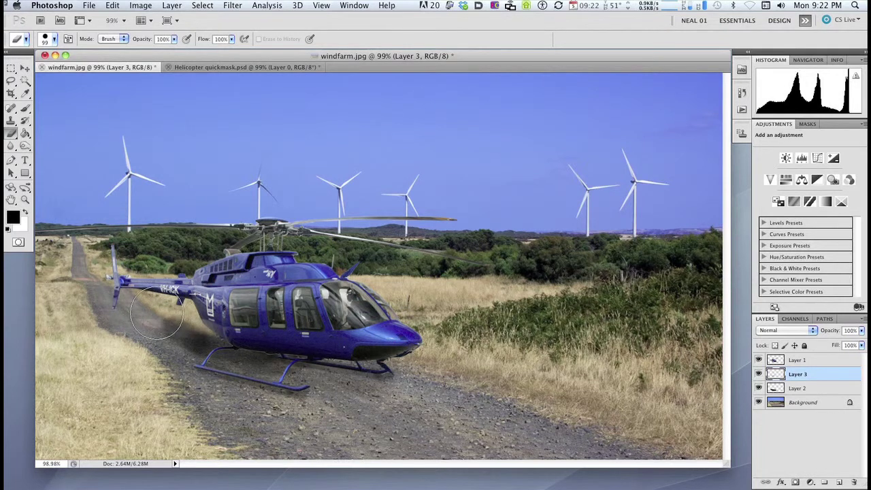
right_click(156, 315)
drag(277, 355, 170, 355)
drag(221, 332, 240, 332)
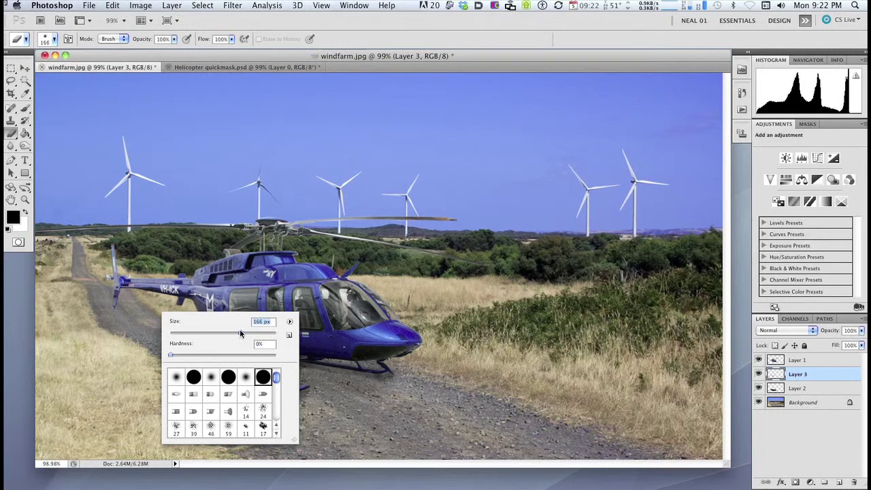
key(Return)
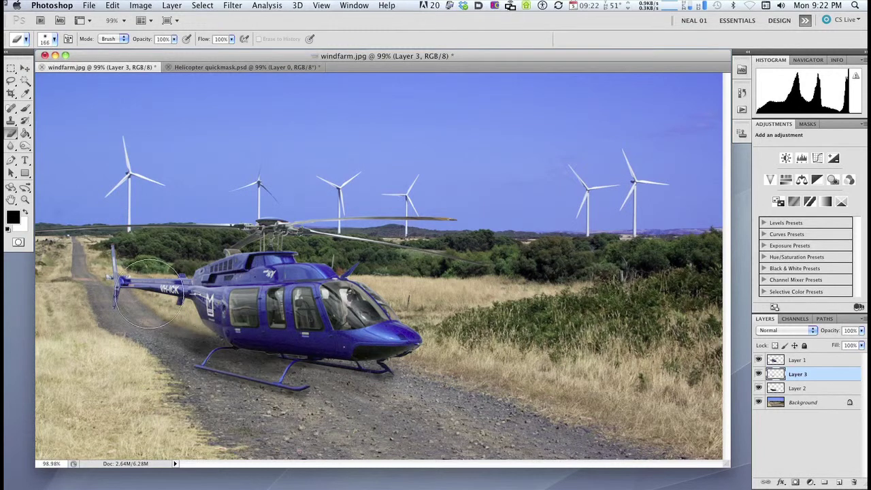